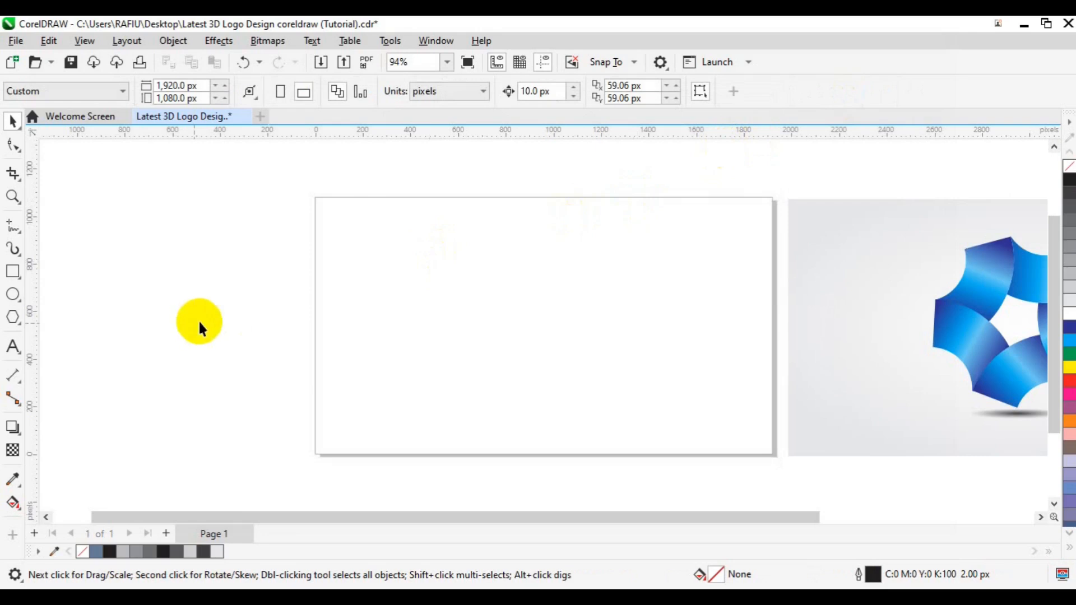
Draw a circle about 696 px in diameter with the Ellipse tool, centered on the page.
left_click(12, 295)
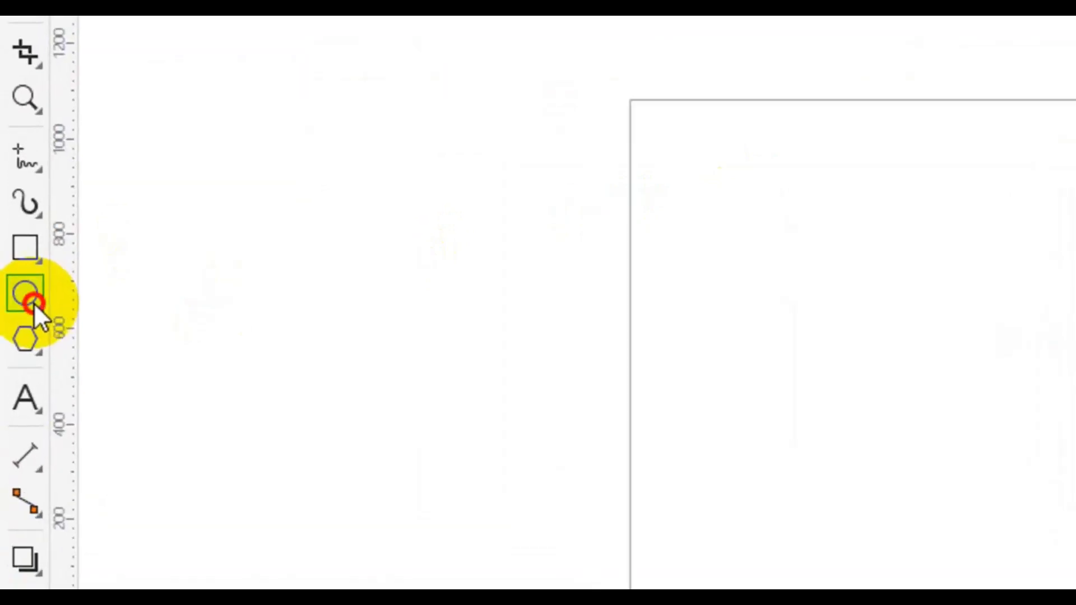
left_click(34, 303)
left_click(104, 299)
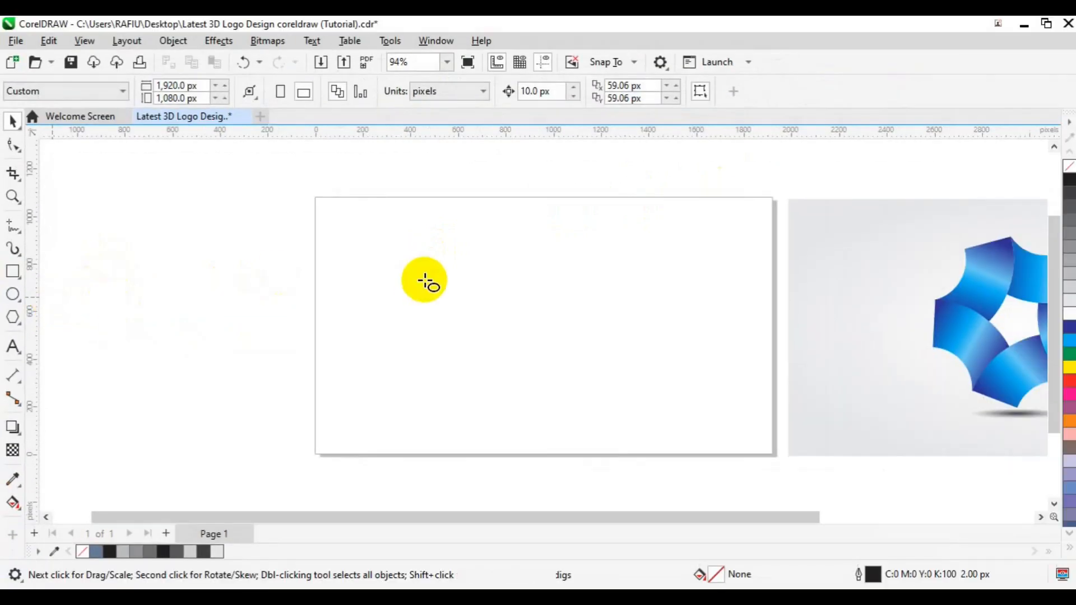
mouse_move(469, 272)
left_mouse_down()
mouse_move(526, 300)
mouse_move(634, 391)
left_mouse_up()
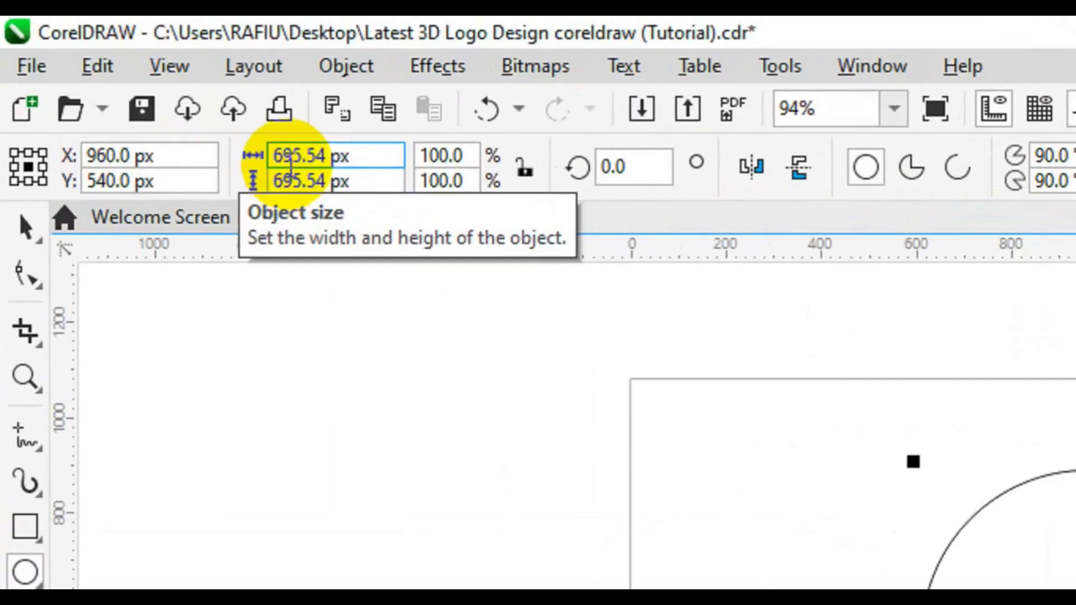
Set the circle's width and height to 860 px each.
left_click(194, 110)
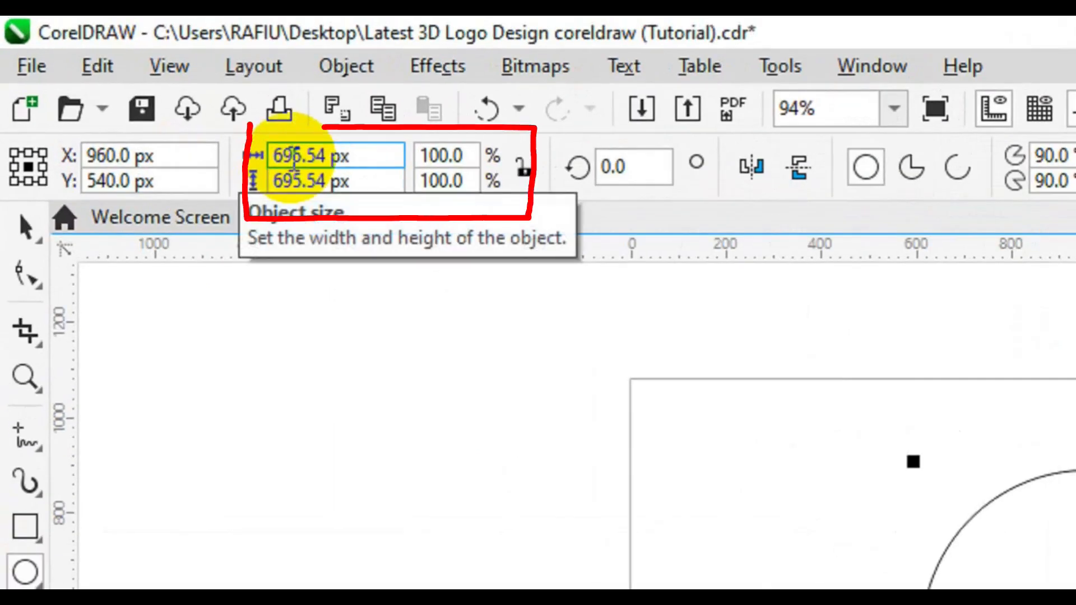
left_click(294, 157)
key("BackSpace")
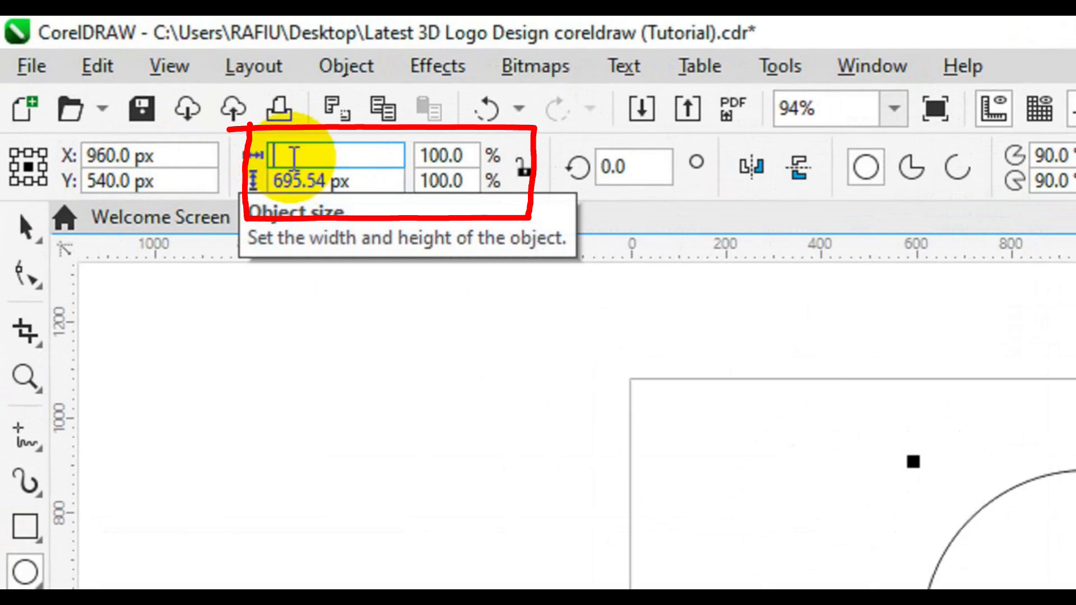
type("860")
left_click(301, 181)
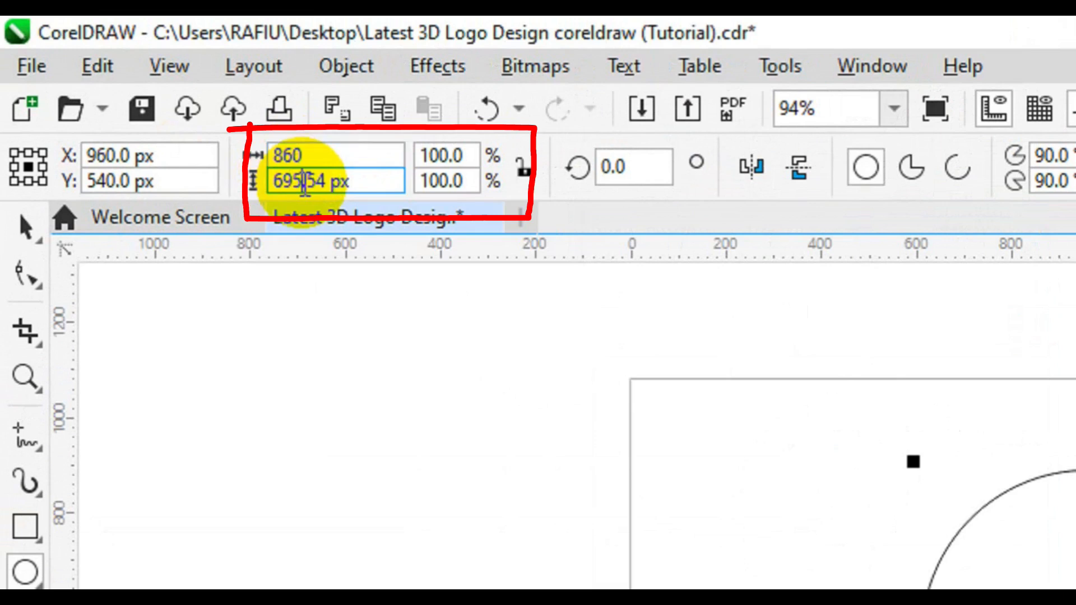
double_click(305, 182)
key("BackSpace")
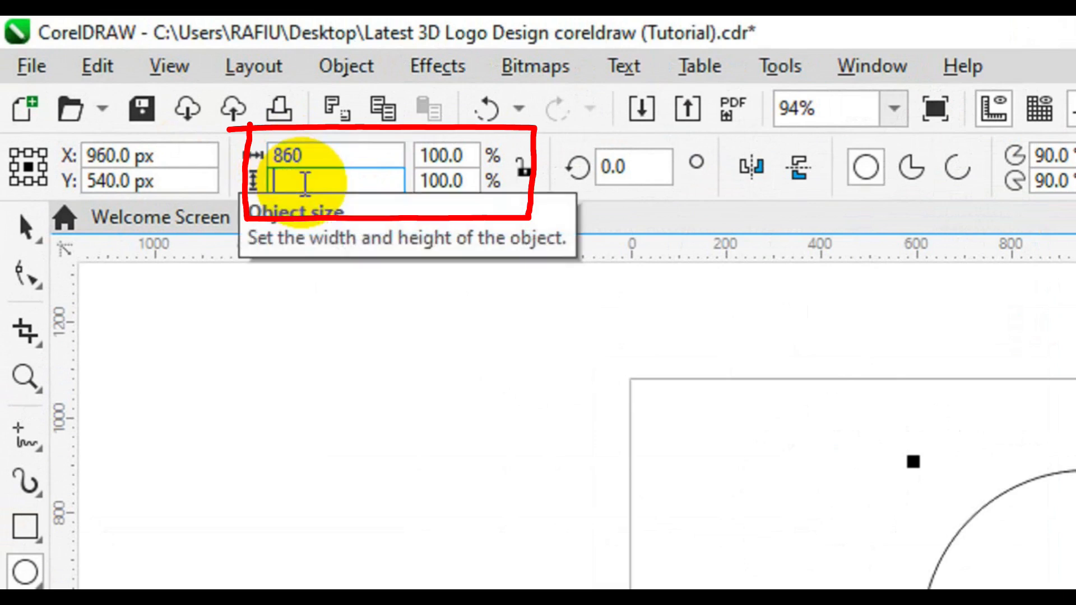
type("860")
key("Return")
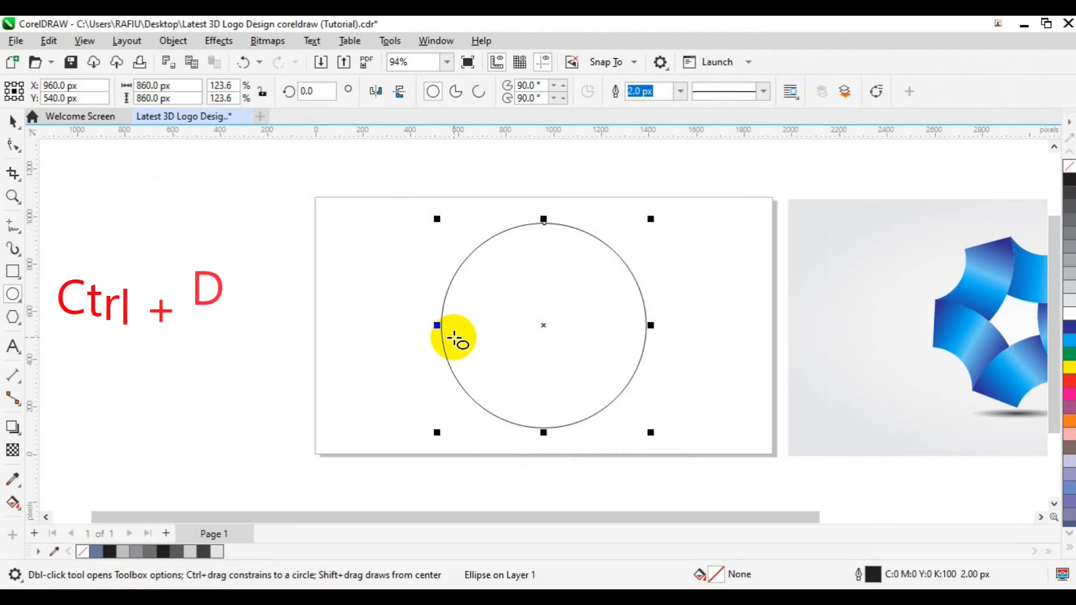
Make a concentric duplicate of the circle, 400 px wide and 400 px high, centered on the page.
key("ctrl+d")
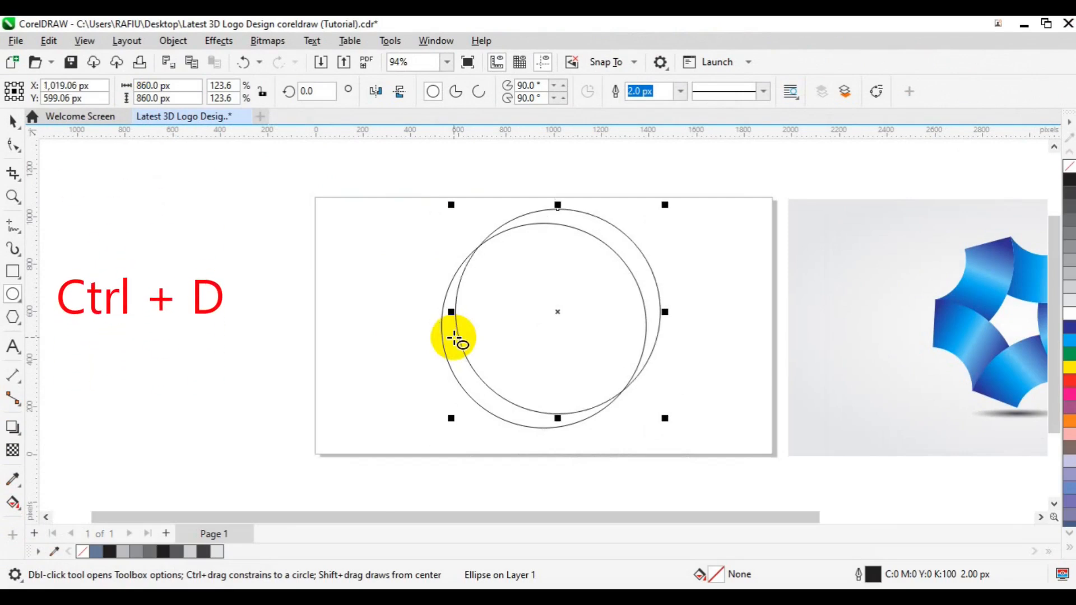
left_click(152, 85)
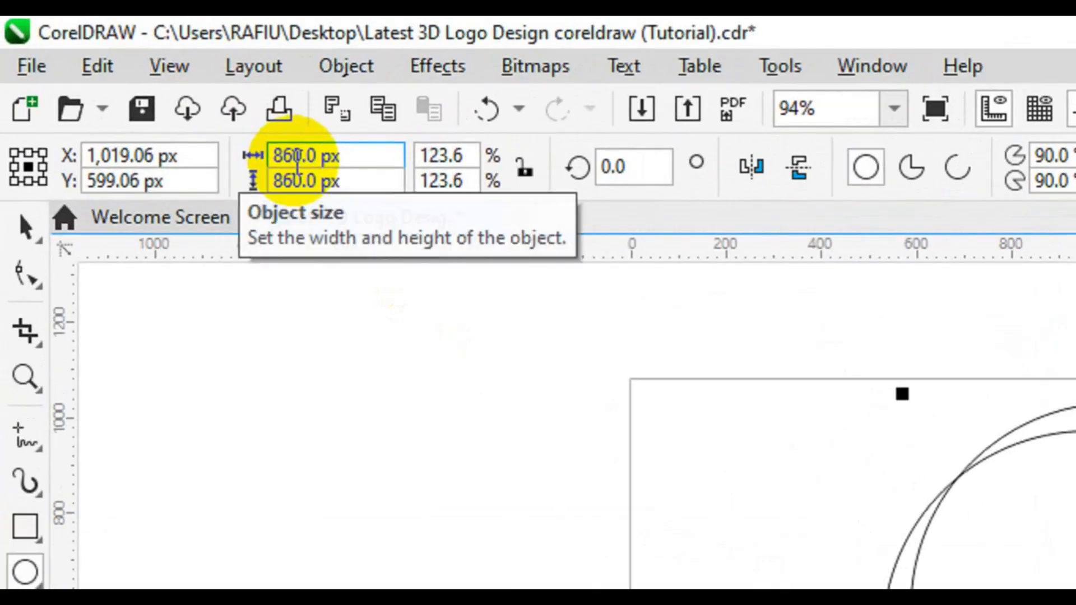
left_click(297, 160)
key("BackSpace")
key("BackSpace")
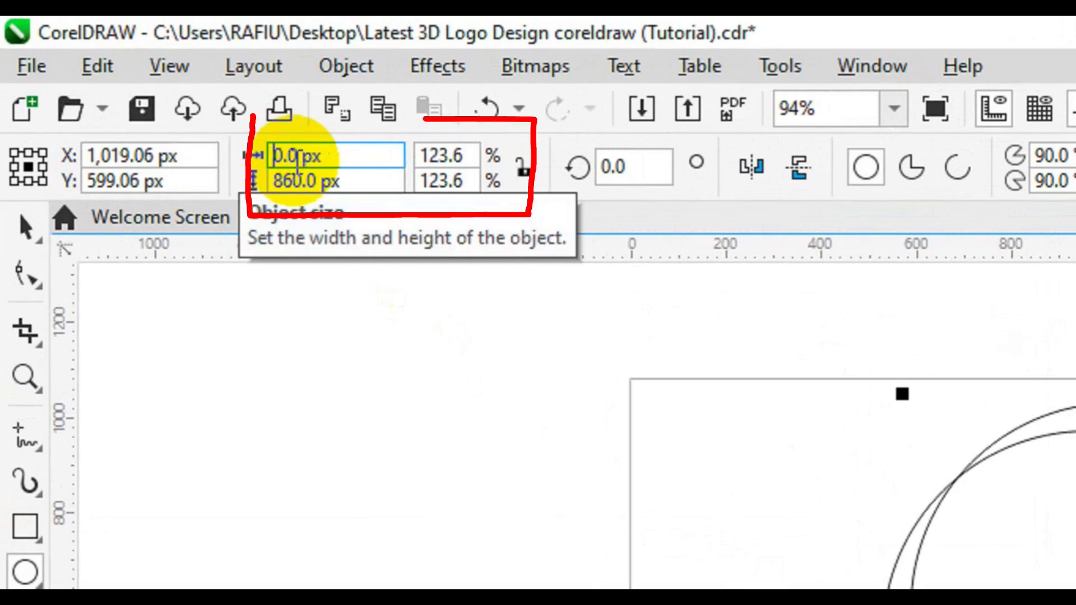
type("4")
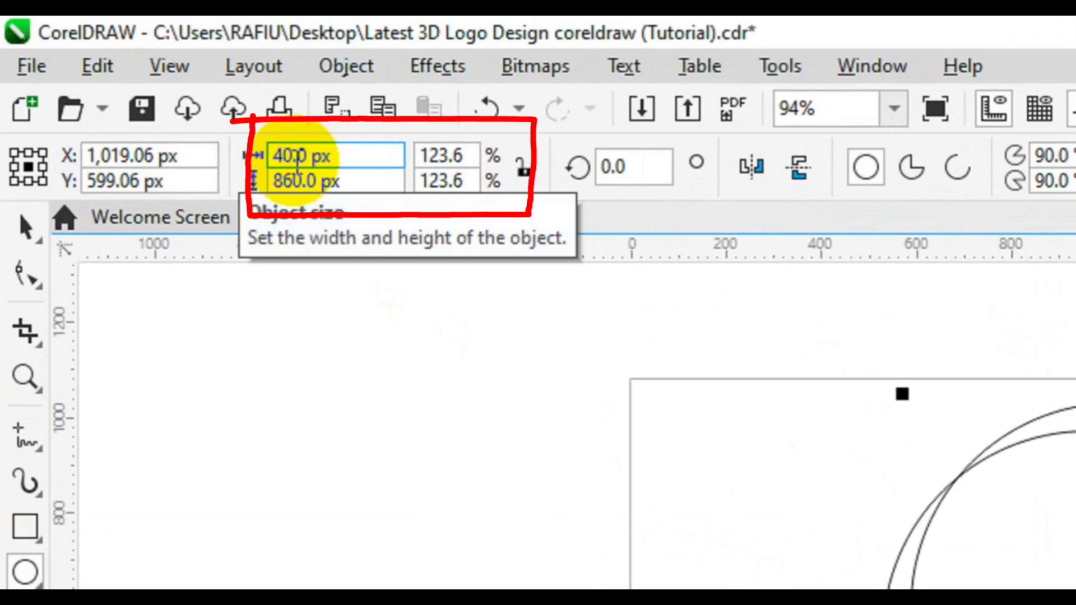
type("0")
key("Down")
key("Down")
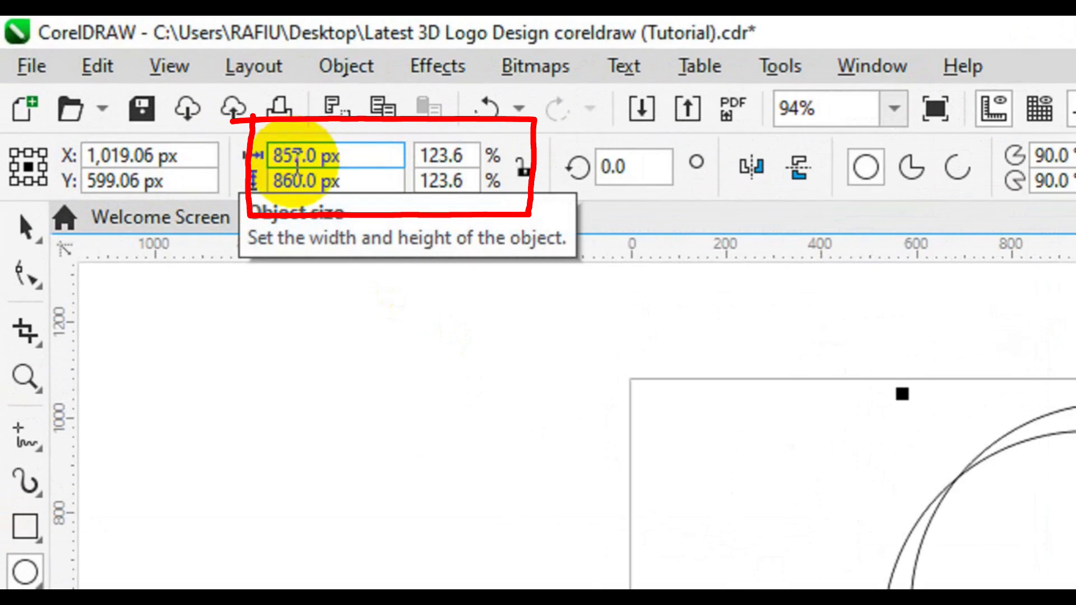
left_click(295, 171)
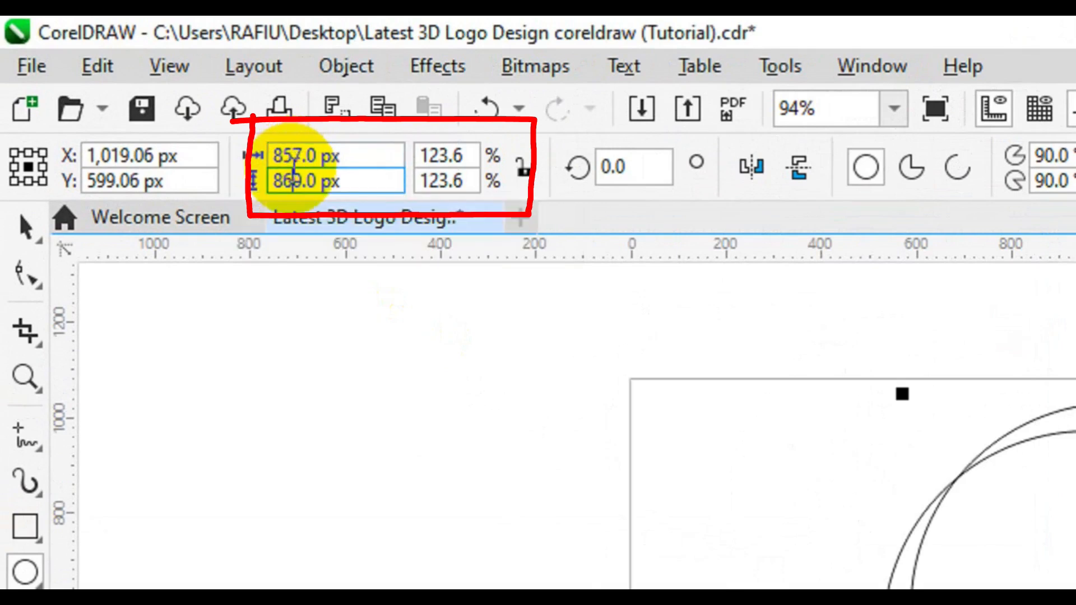
key("BackSpace")
key("BackSpace")
type("400.0 ")
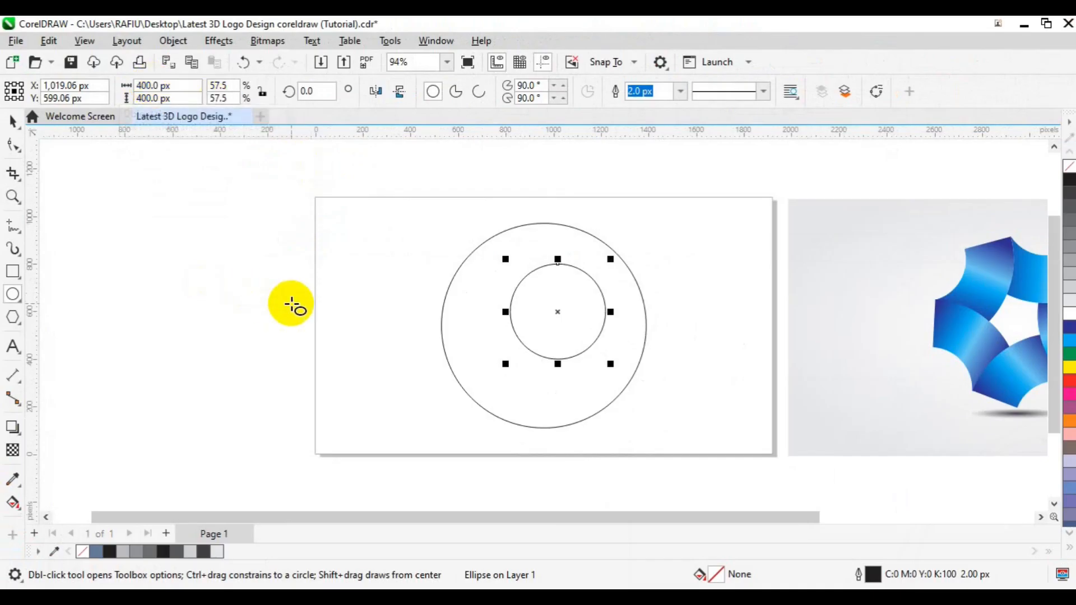
type("p")
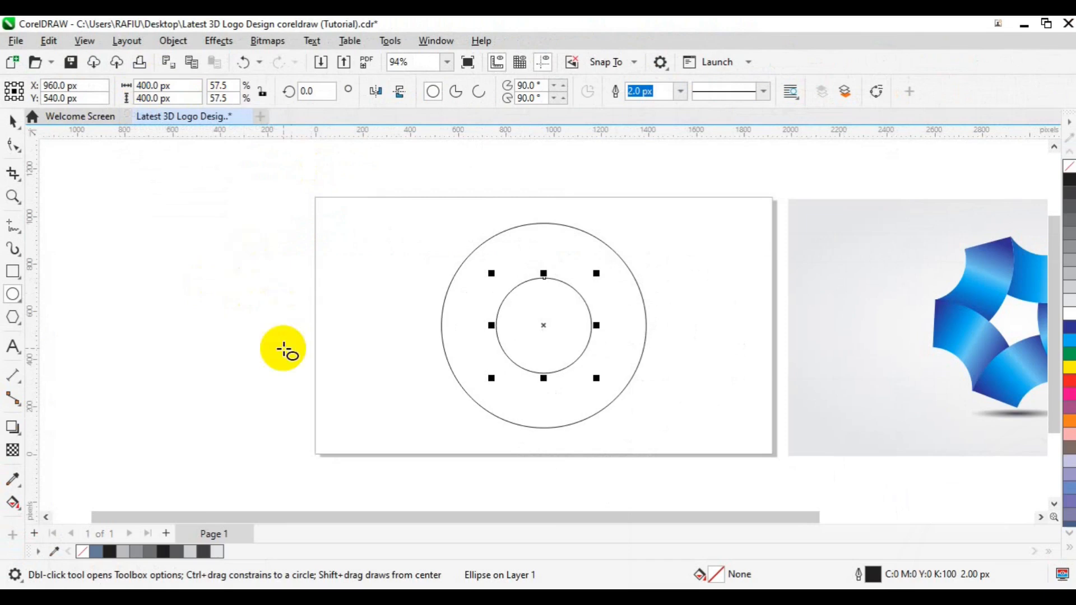
key("space")
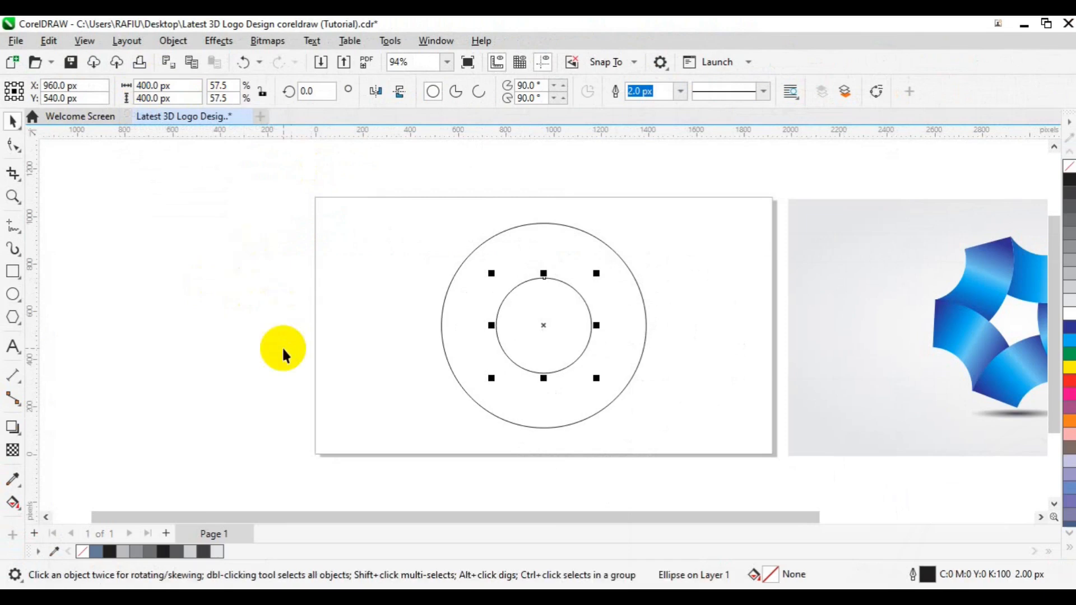
Draw a straight vertical line about 1,037 px long through the middle of both circles with the Pen tool.
left_click(18, 232)
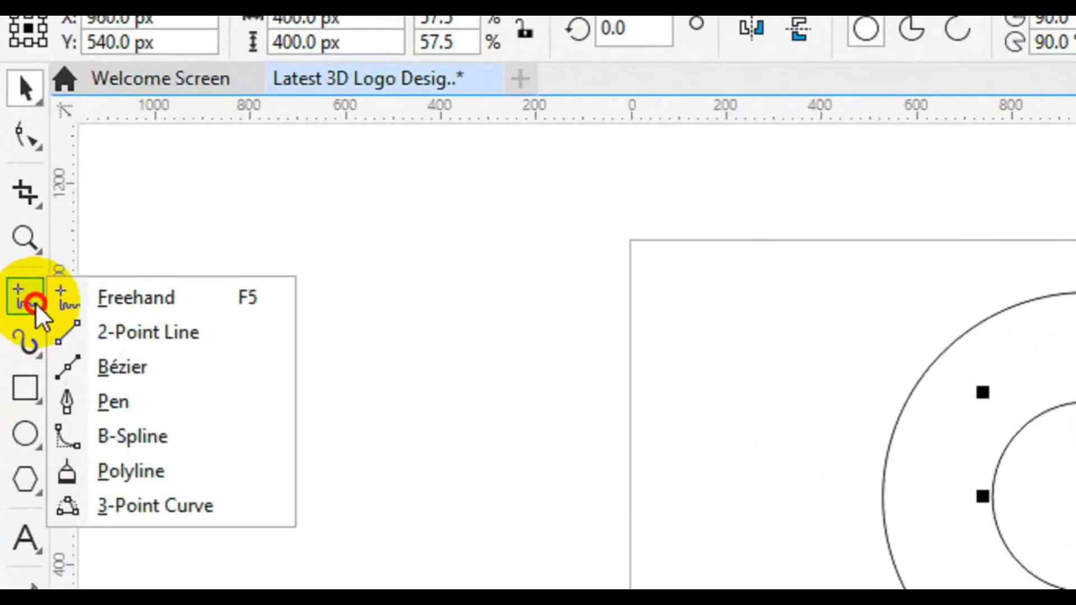
left_click(114, 402)
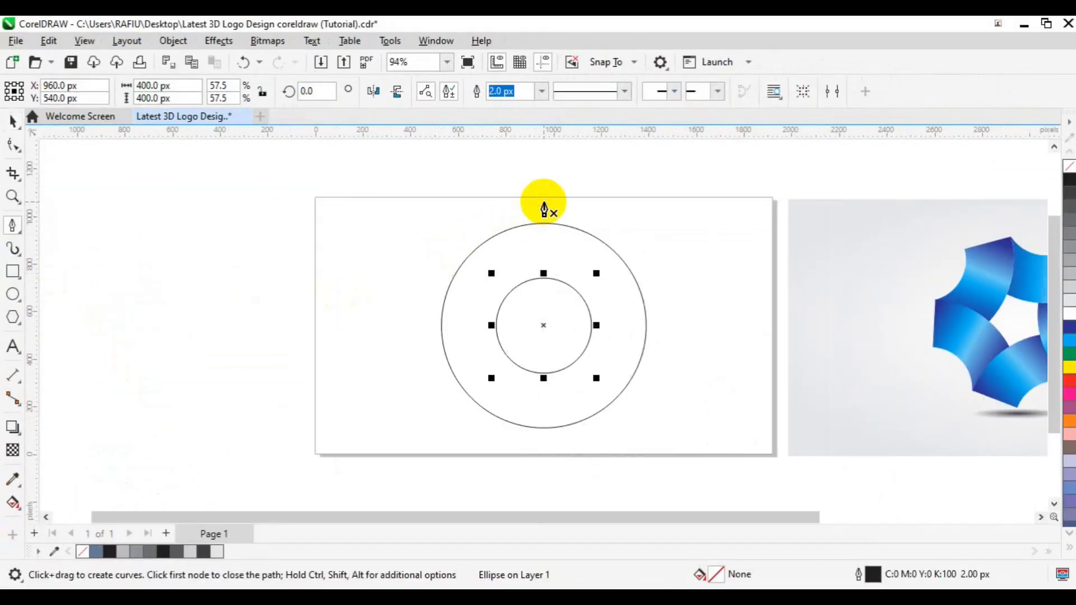
left_click(544, 205)
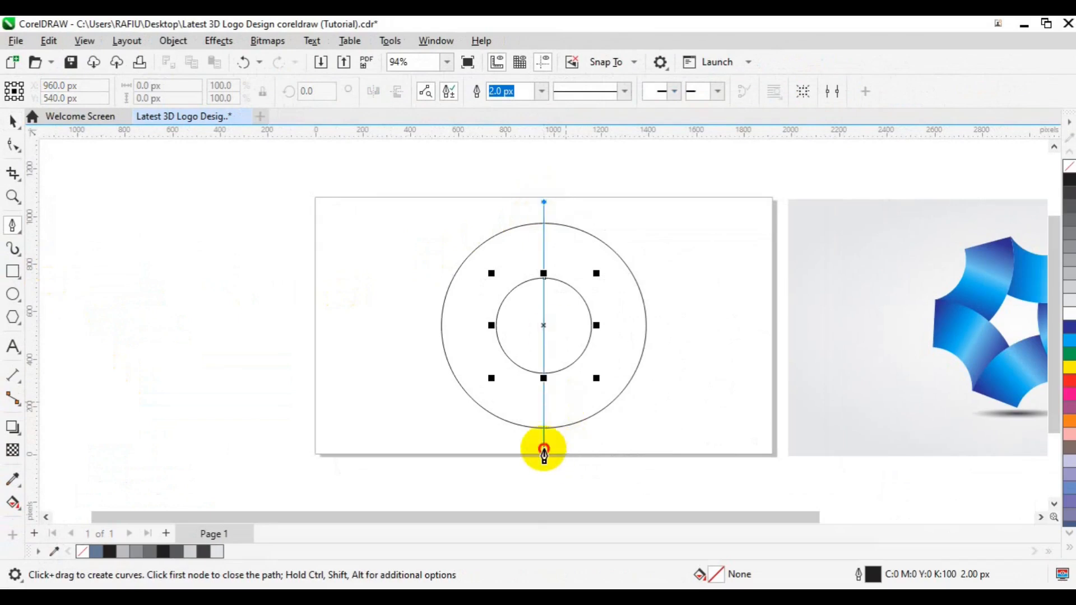
double_click(544, 451)
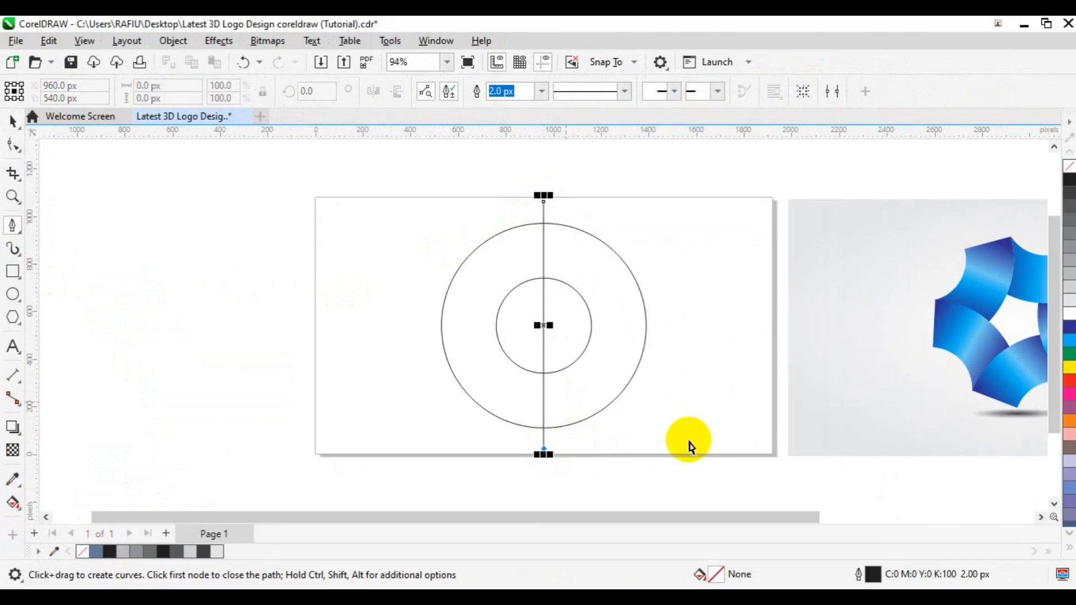
Draw a straight horizontal line about 1,590 px long across both circles and center it and the vertical line on the page.
left_click(325, 320)
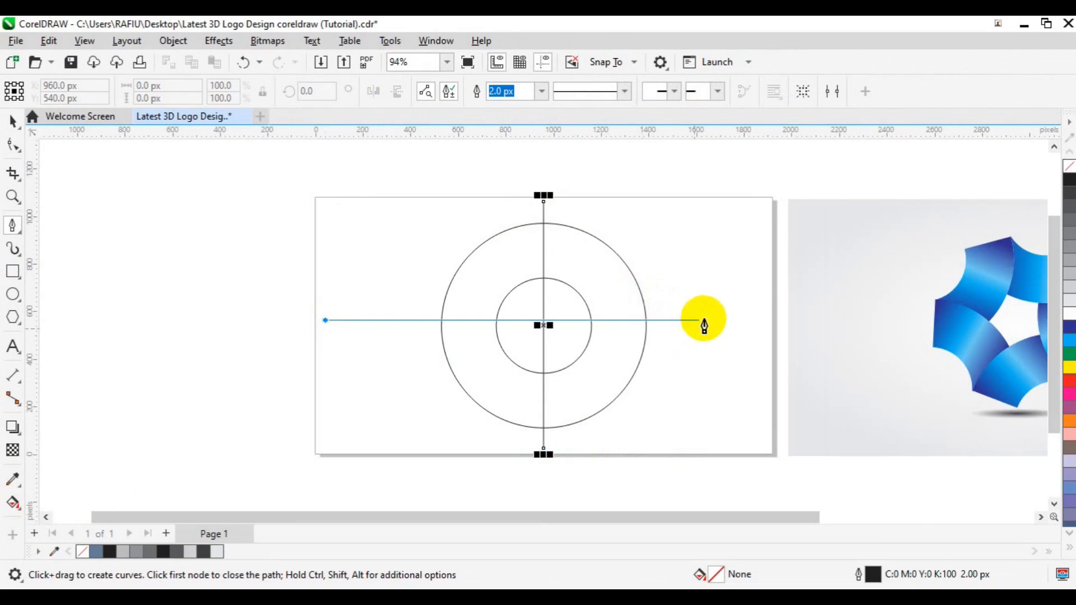
double_click(704, 321)
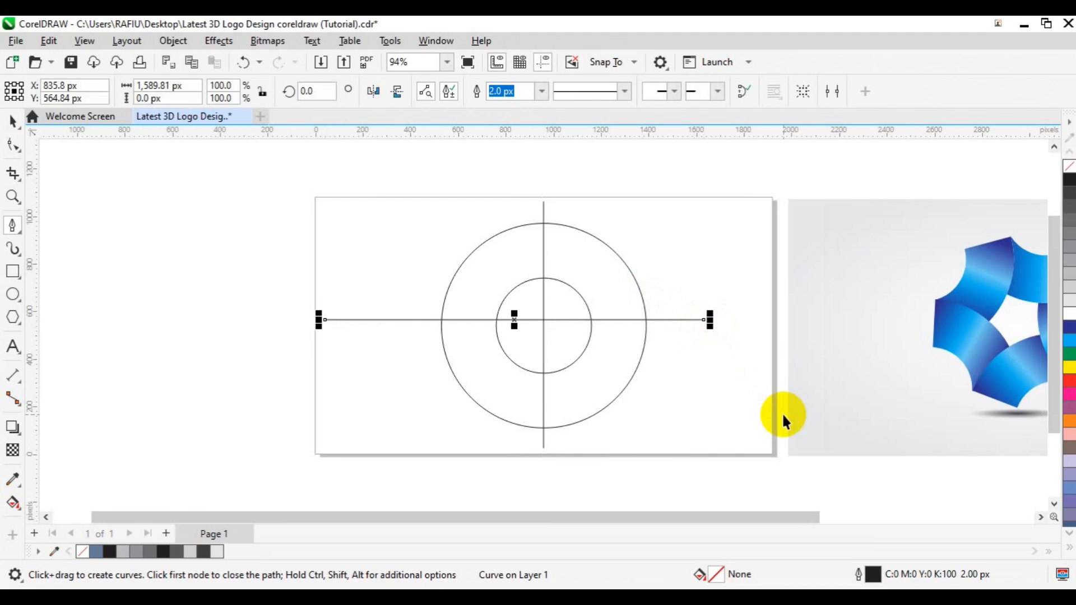
key("space")
key("p")
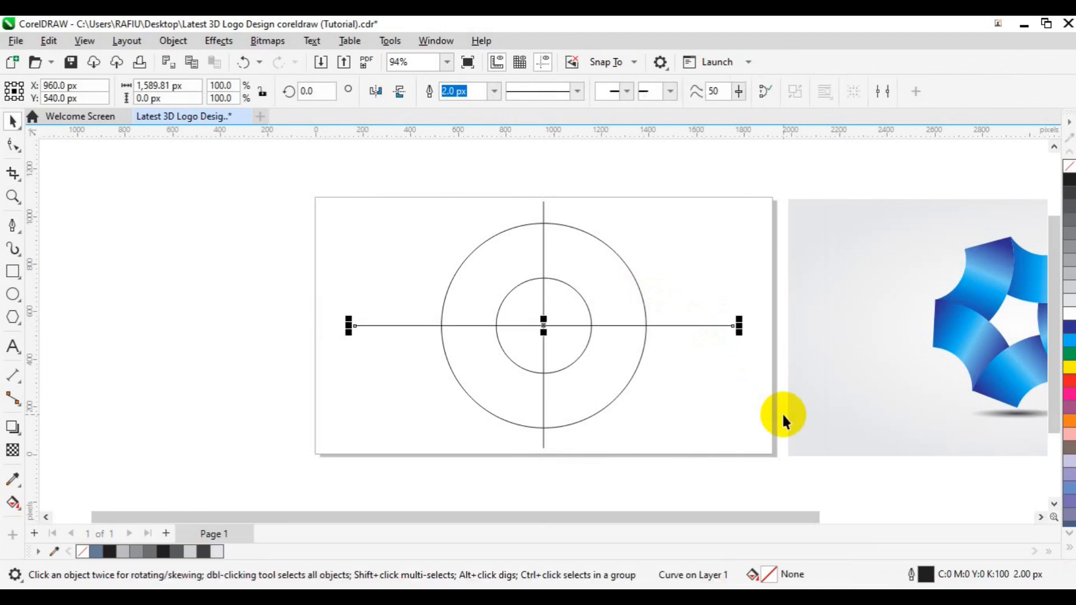
left_click(544, 414)
key("p")
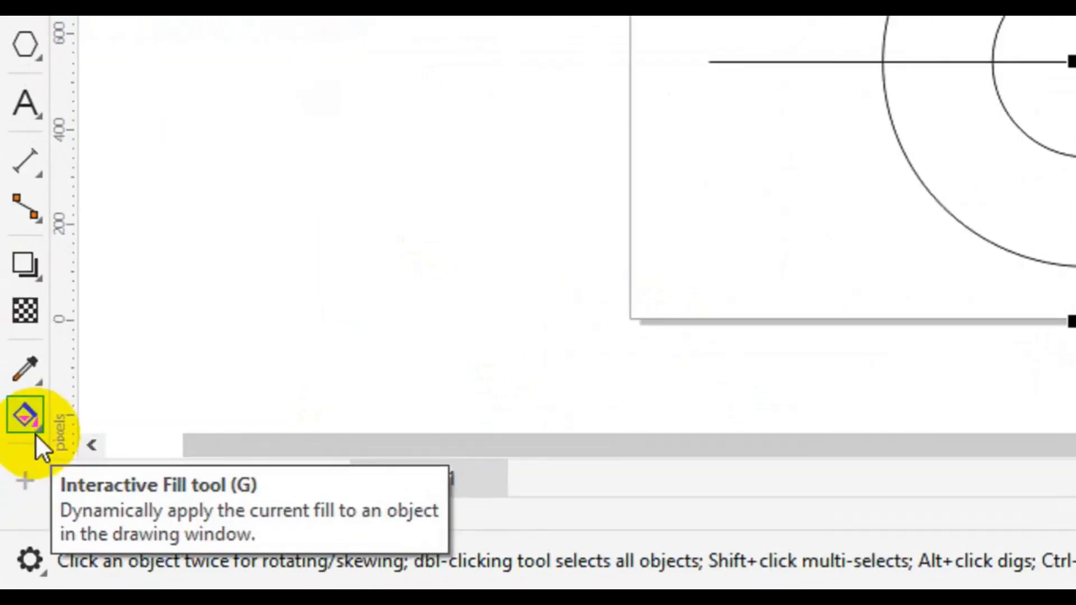
Smart Fill the upper-left quarter of the ring between the circles with blue-gray and remove the new shape's outline.
left_click(18, 512)
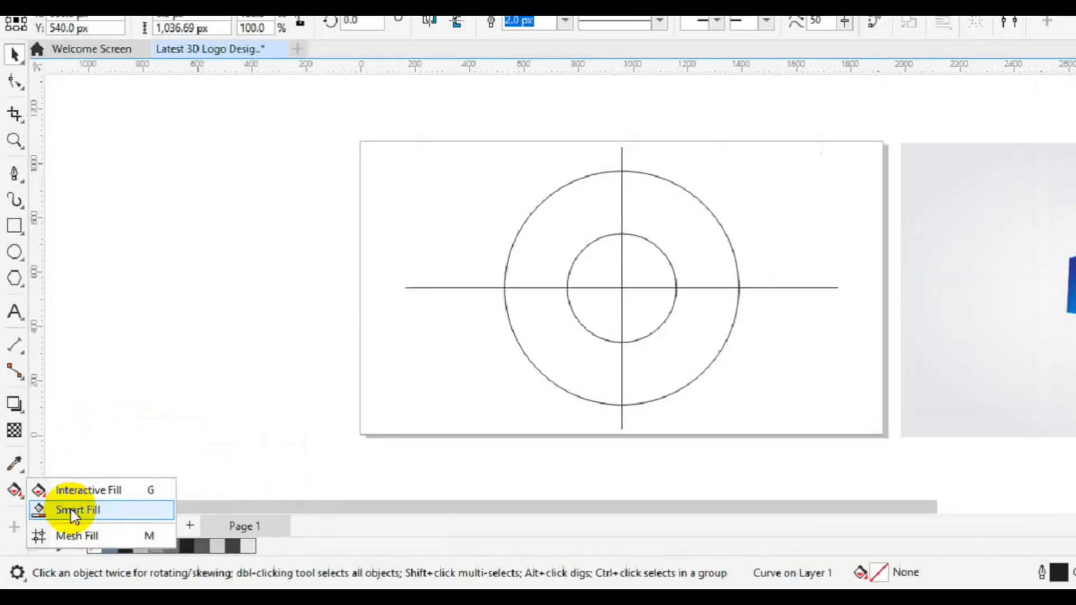
left_click(123, 450)
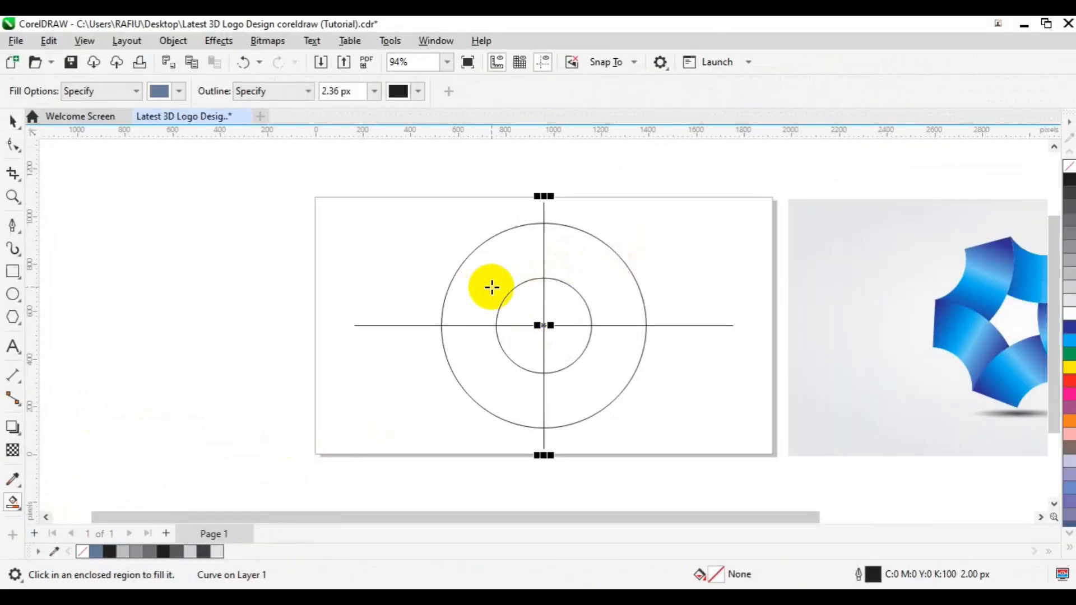
left_click(492, 287)
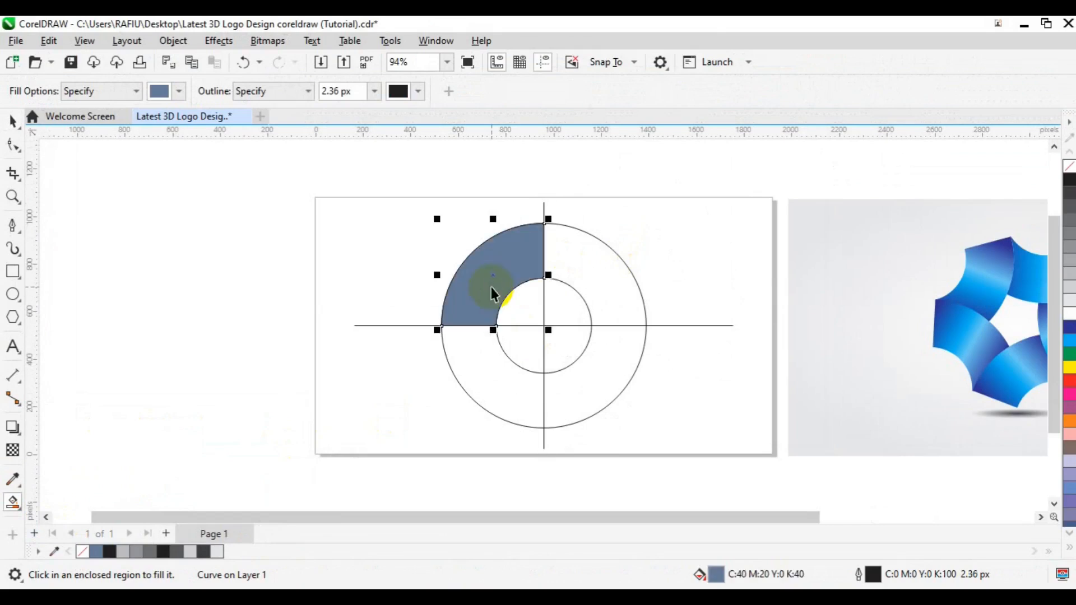
key("space")
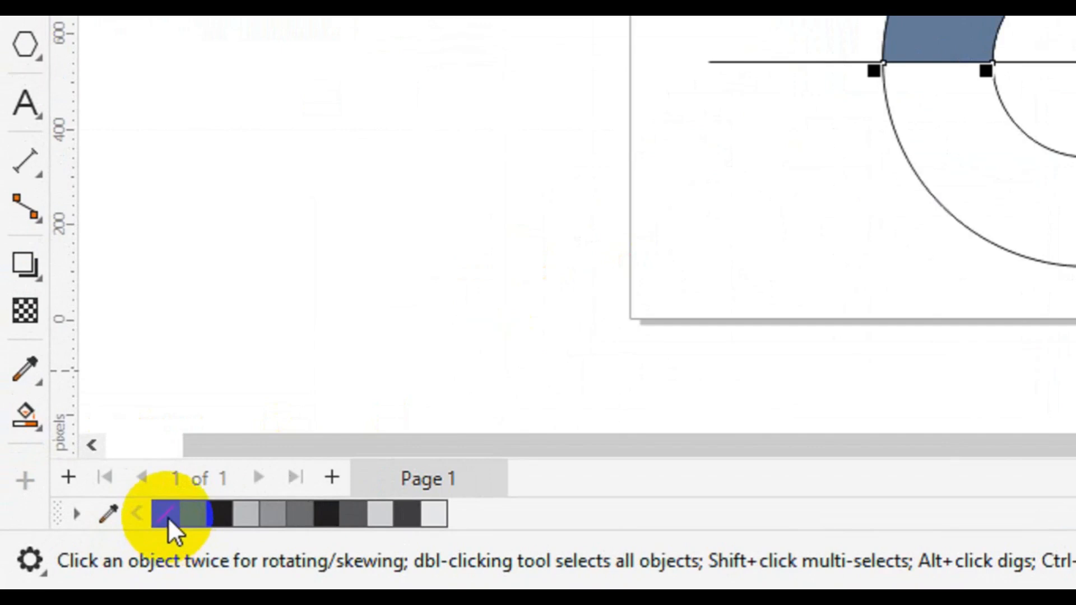
right_click(167, 517)
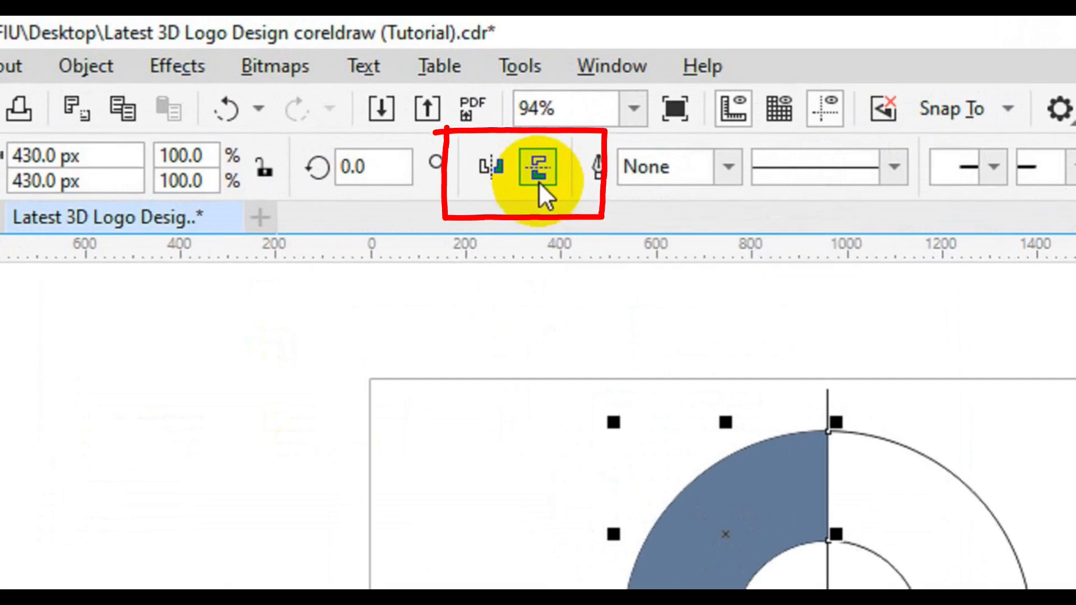
Mirror the filled quarter ring vertically and horizontally, and shift it about 71 px right so its outer arc meets the inner circle's top.
left_click(539, 180)
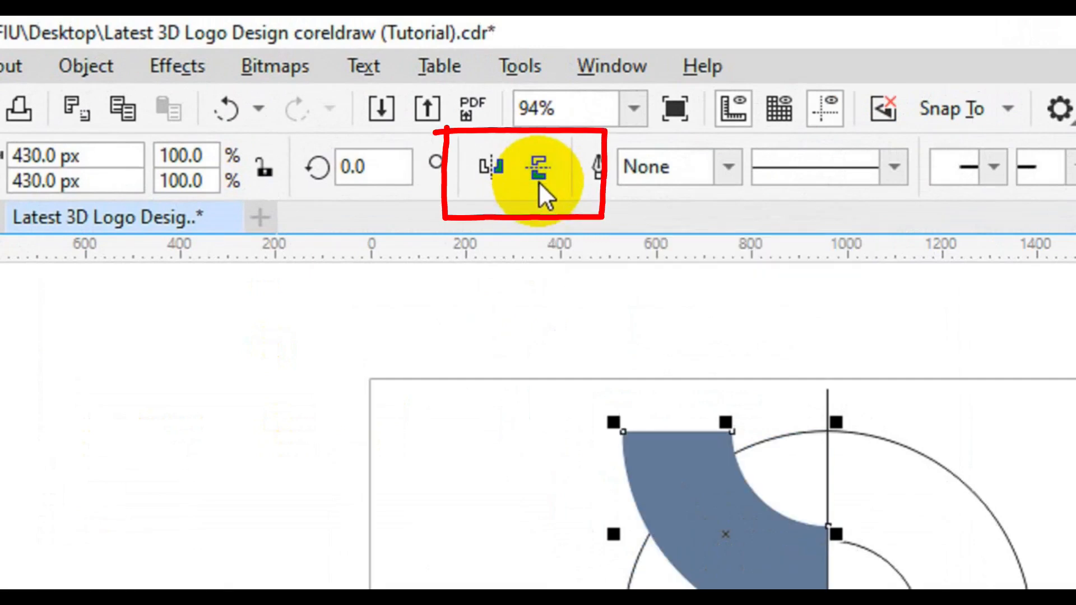
left_click(492, 174)
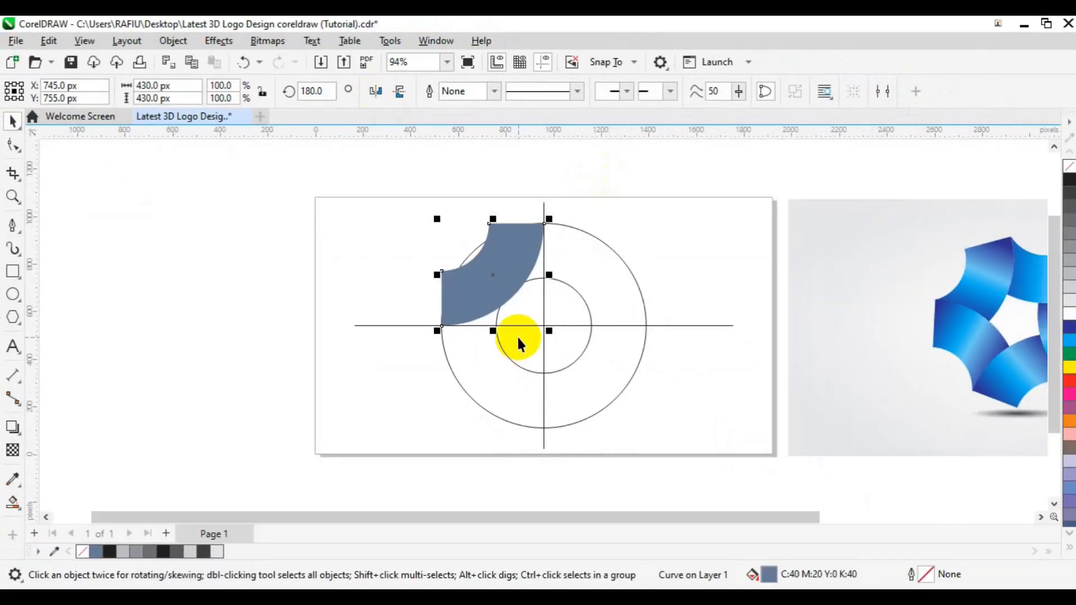
scroll(517, 335, "up", 2)
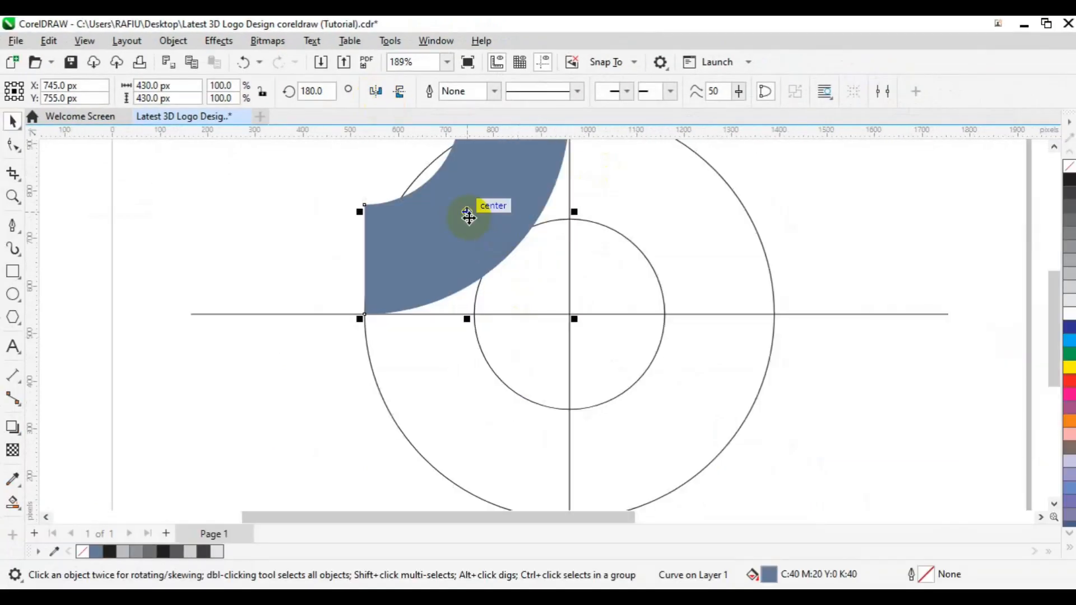
left_click_drag(466, 214, 501, 222)
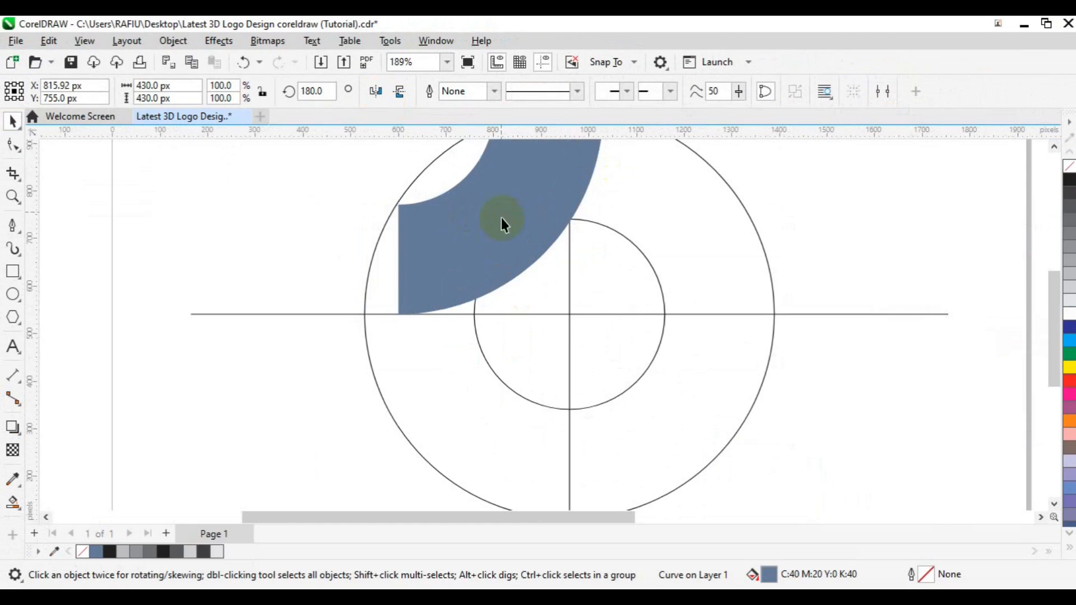
Move the quarter ring's rotation center to the intersection of the two guide lines at the circles' center.
left_click(501, 217)
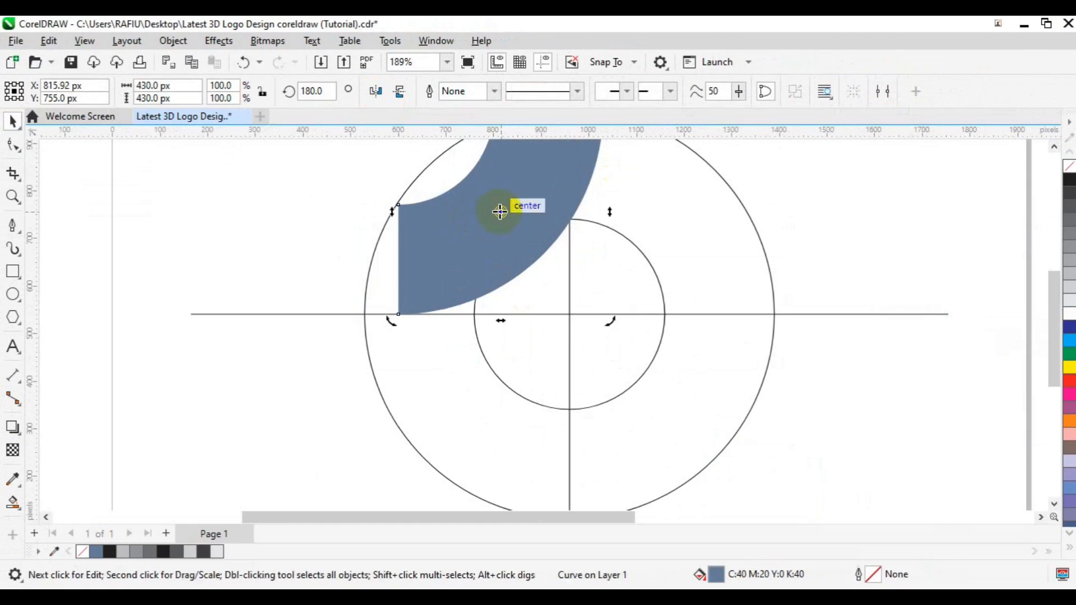
left_click_drag(500, 211, 571, 310)
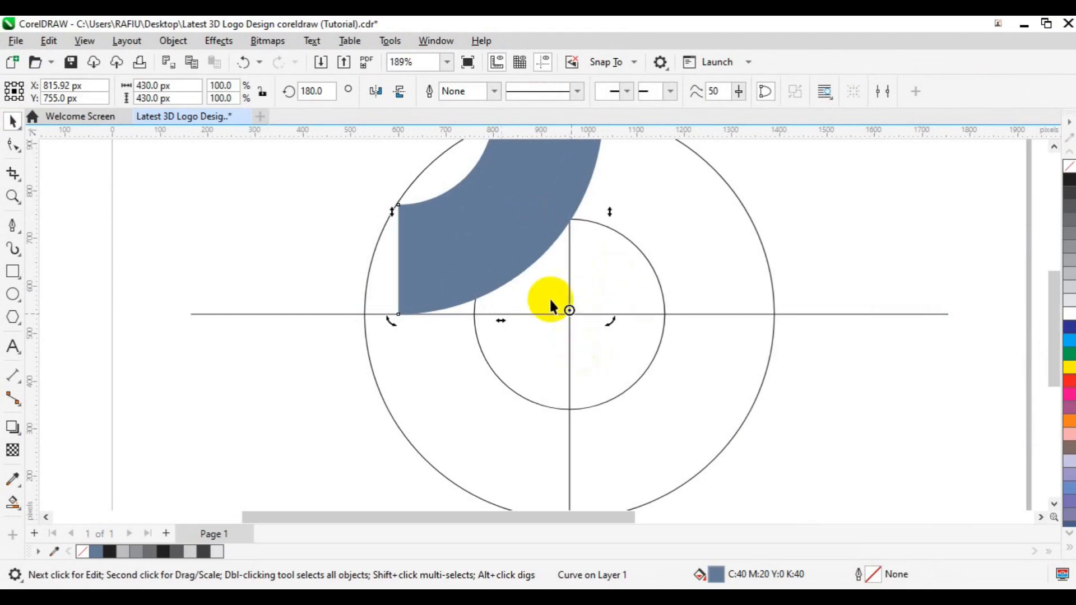
left_click(448, 92)
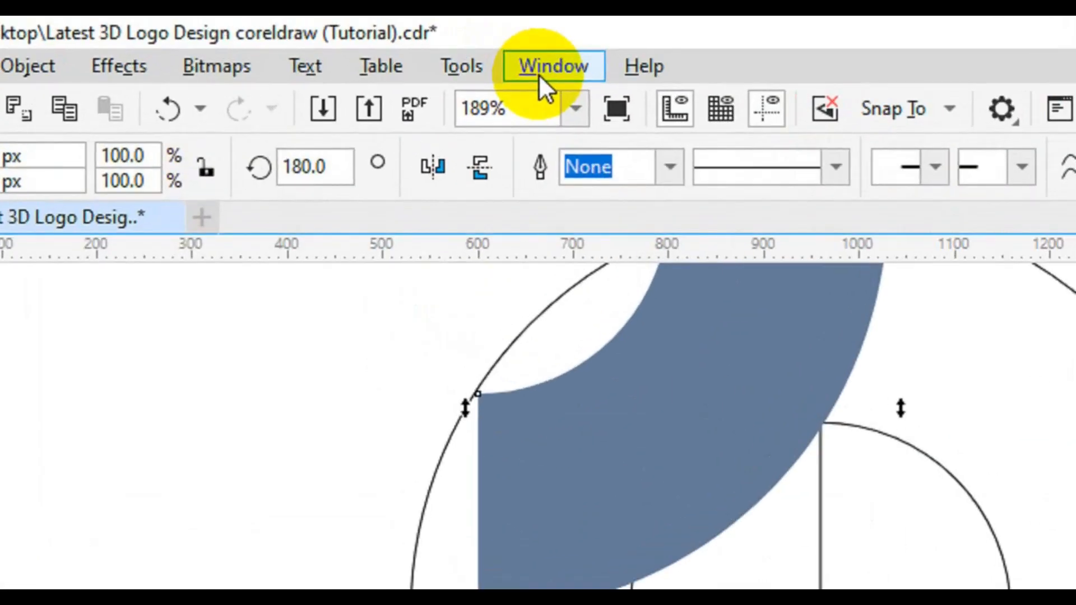
Open the Transform docker and switch it to its Rotate settings.
left_click(539, 74)
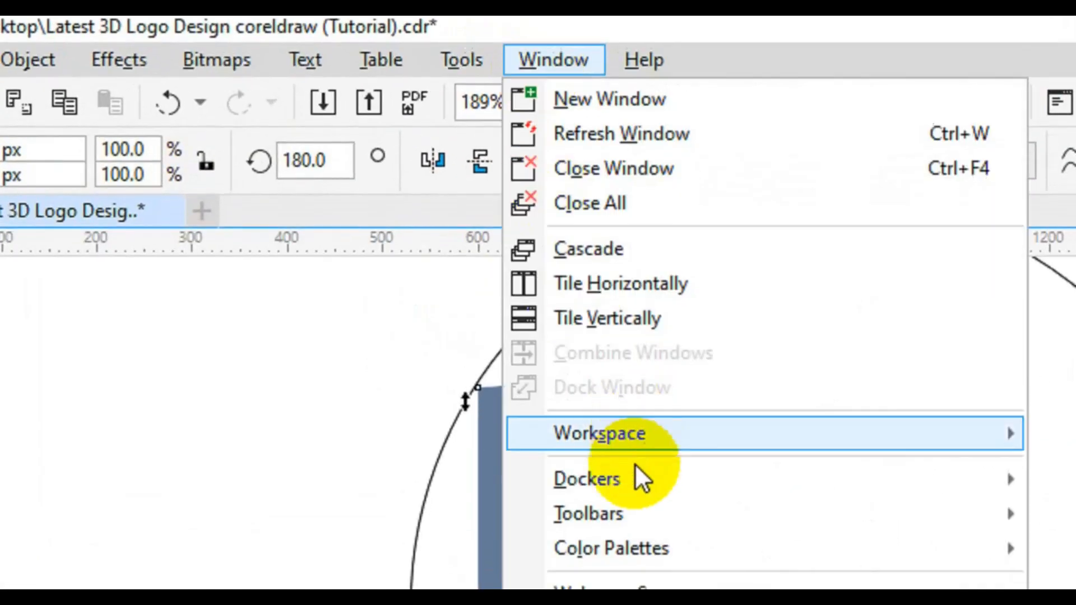
mouse_move(636, 478)
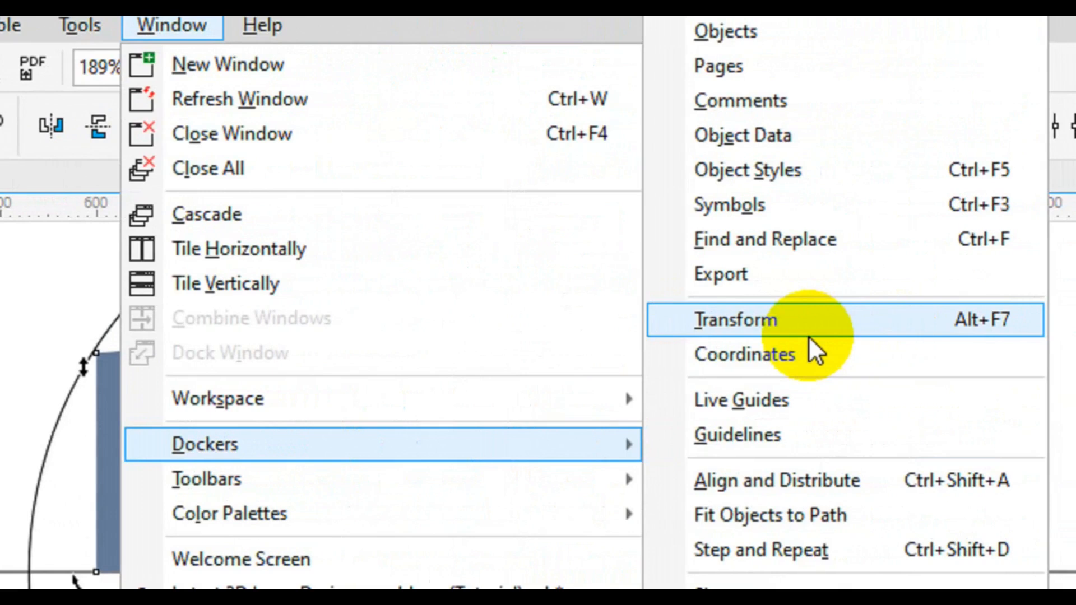
left_click(808, 335)
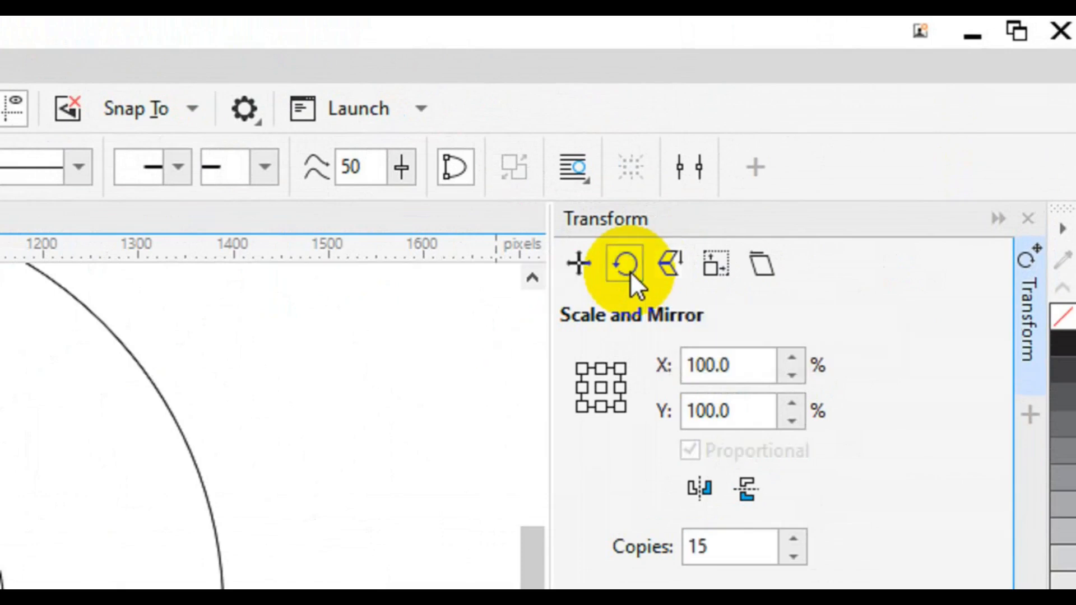
left_click(629, 272)
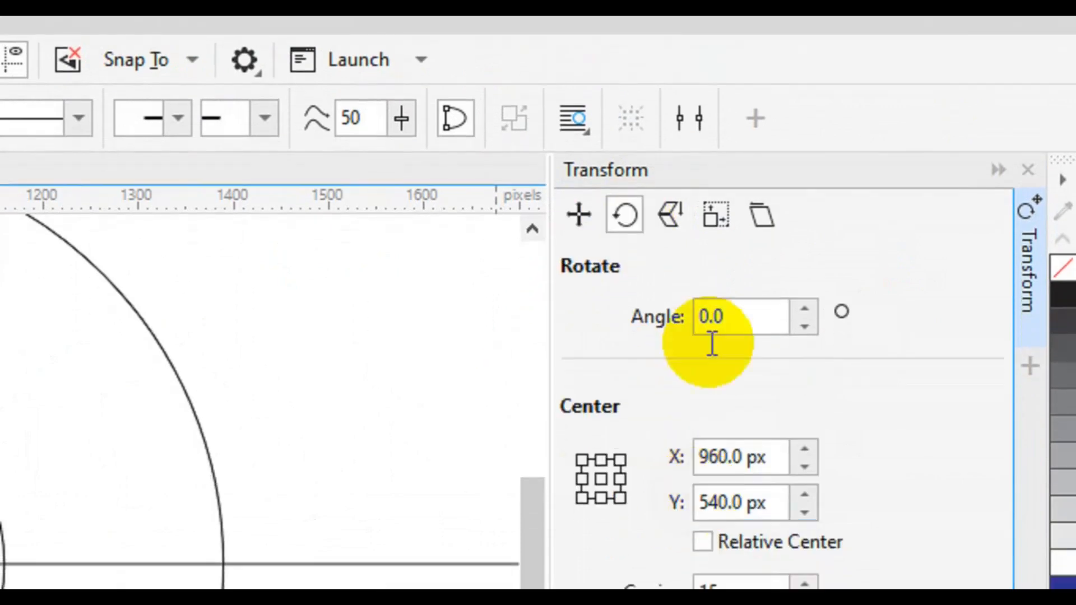
Rotate the quarter ring by 72° about the 960, 540 px center with 5 copies.
left_click(727, 315)
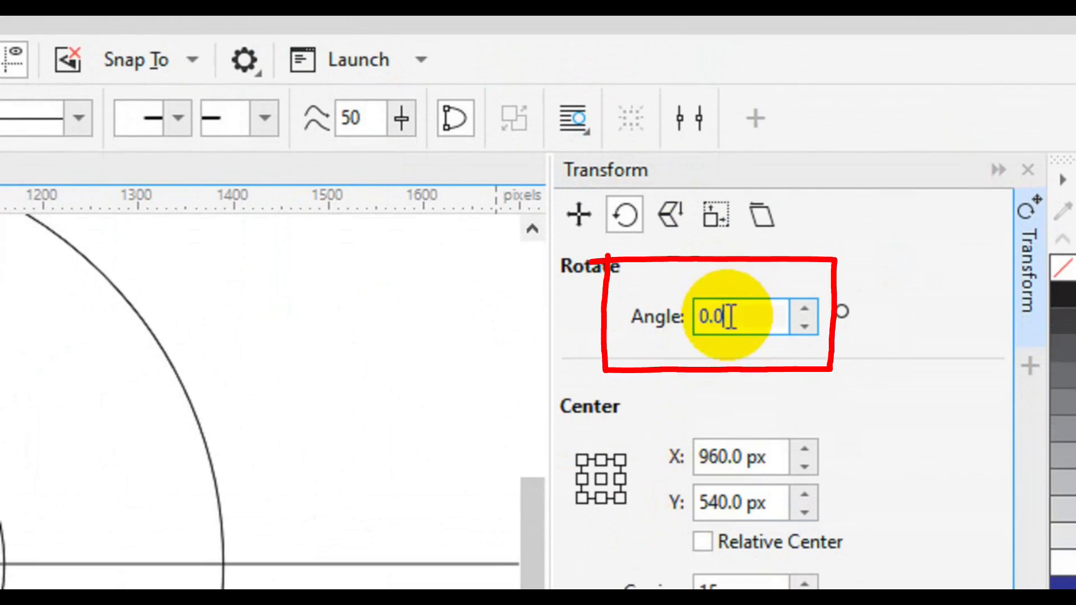
key("BackSpace")
key("BackSpace")
key("BackSpace")
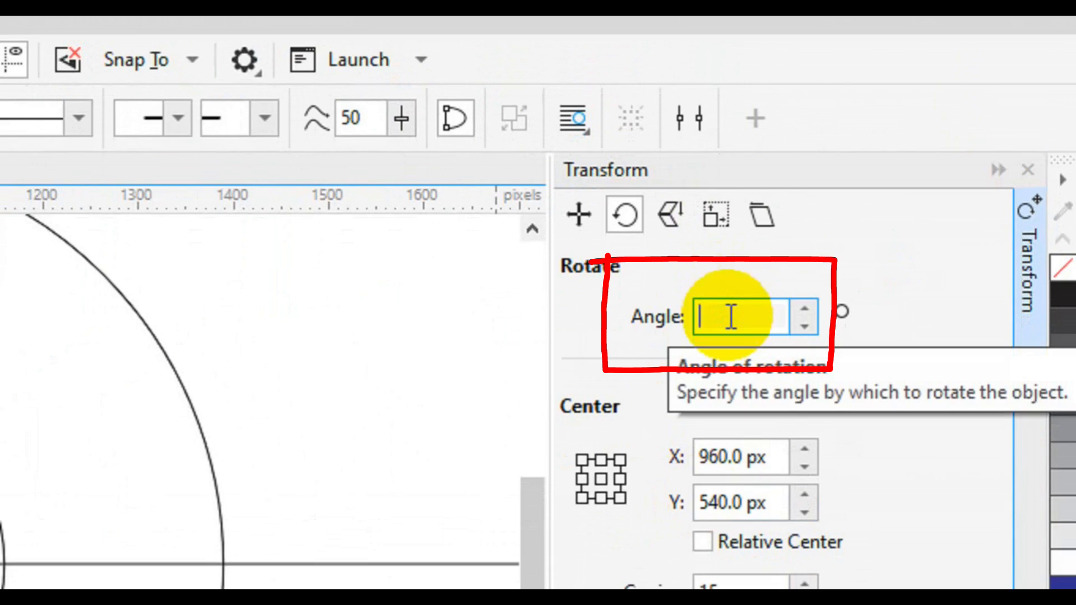
type("72")
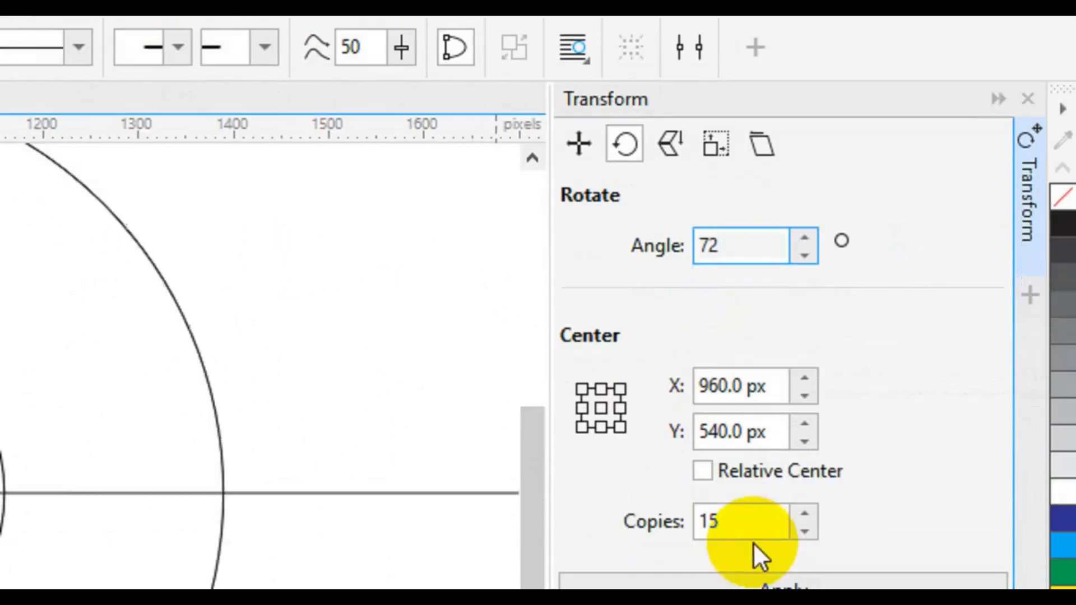
left_click(727, 522)
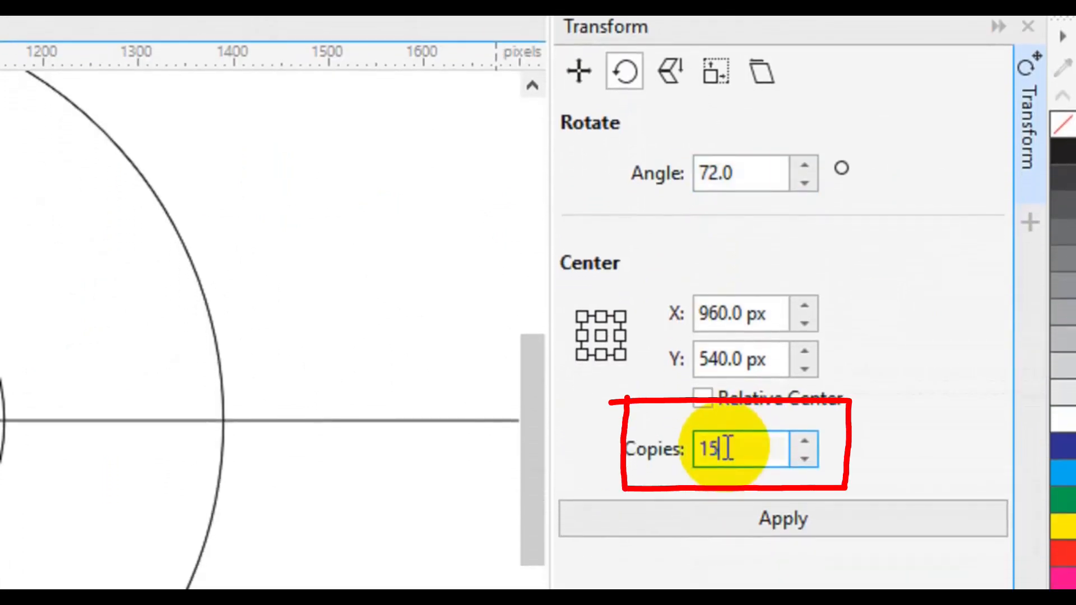
key("BackSpace")
key("BackSpace")
type("5")
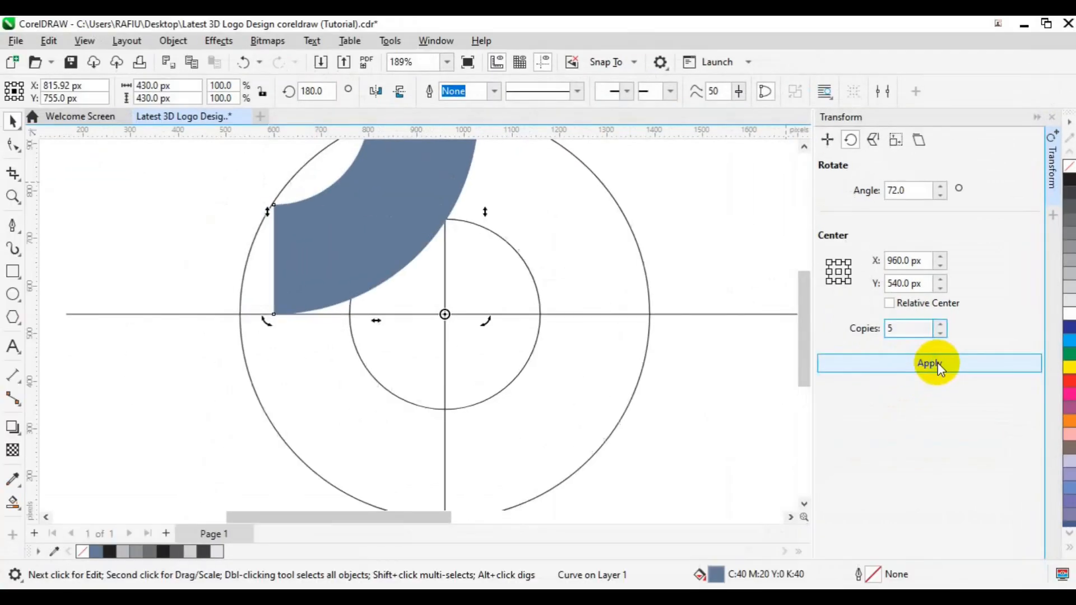
left_click(799, 439)
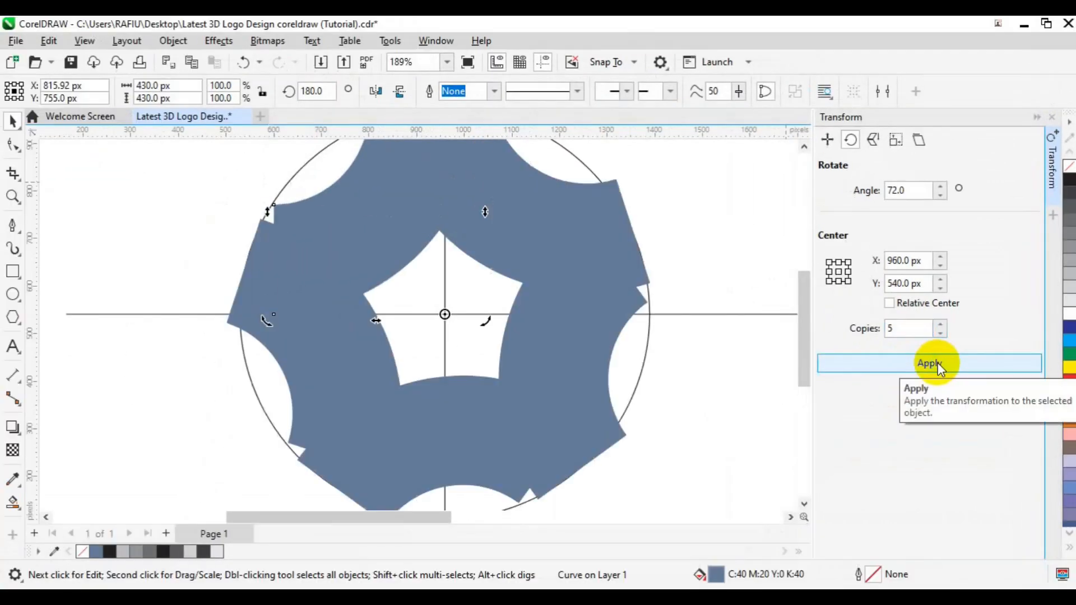
Delete the duplicate quarter ring stacked at the upper-left position of the rotated set.
left_click(671, 270)
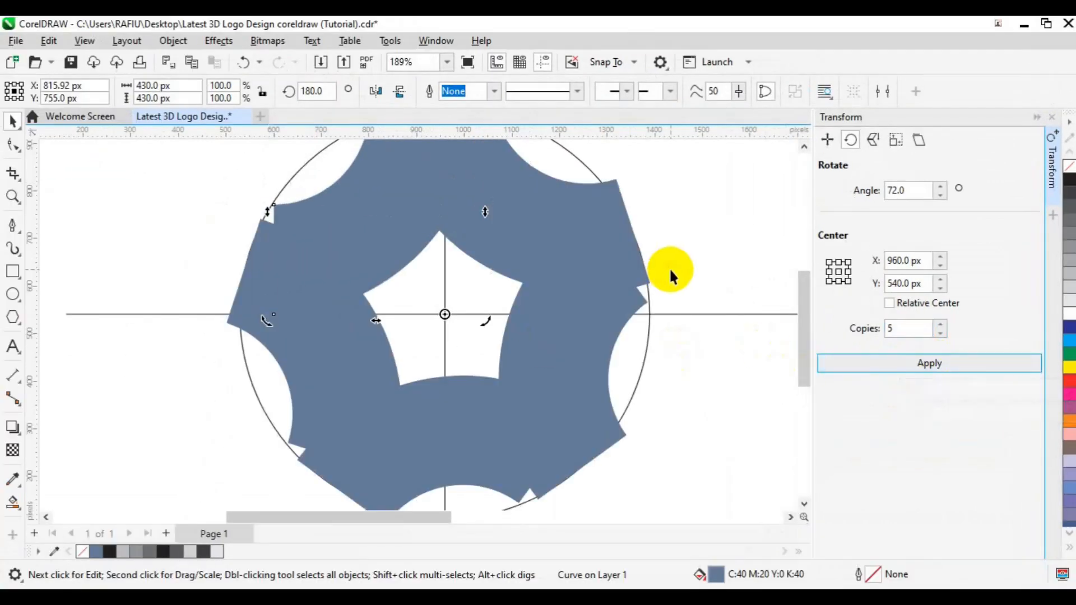
left_click(375, 244)
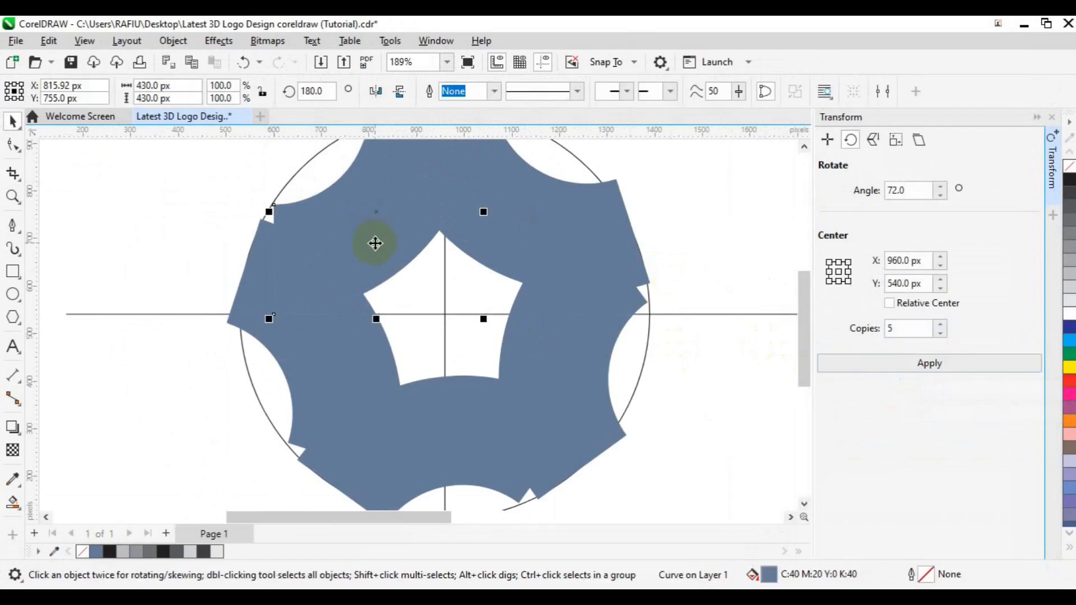
key("Delete")
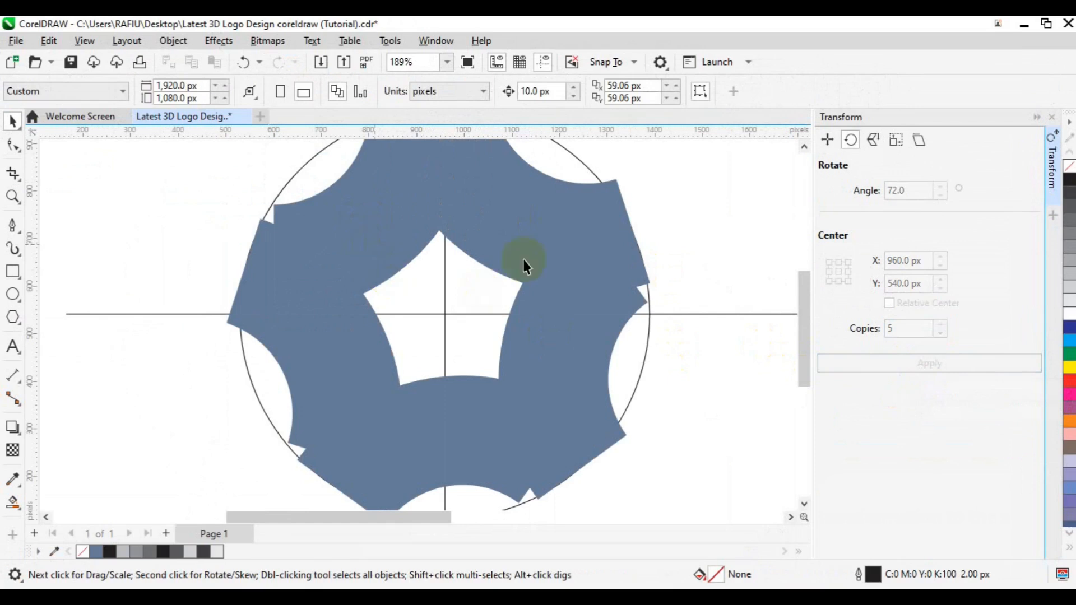
Recolor three ring segments: the upper-right one dark gray, the bottom one medium gray and the left one black.
left_click(522, 248)
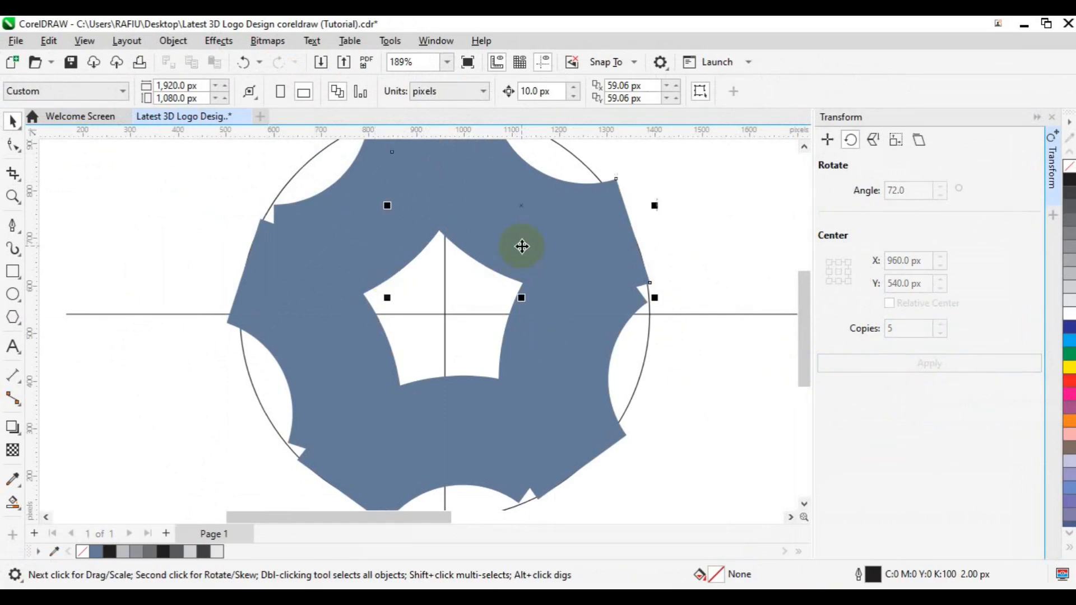
left_click(177, 552)
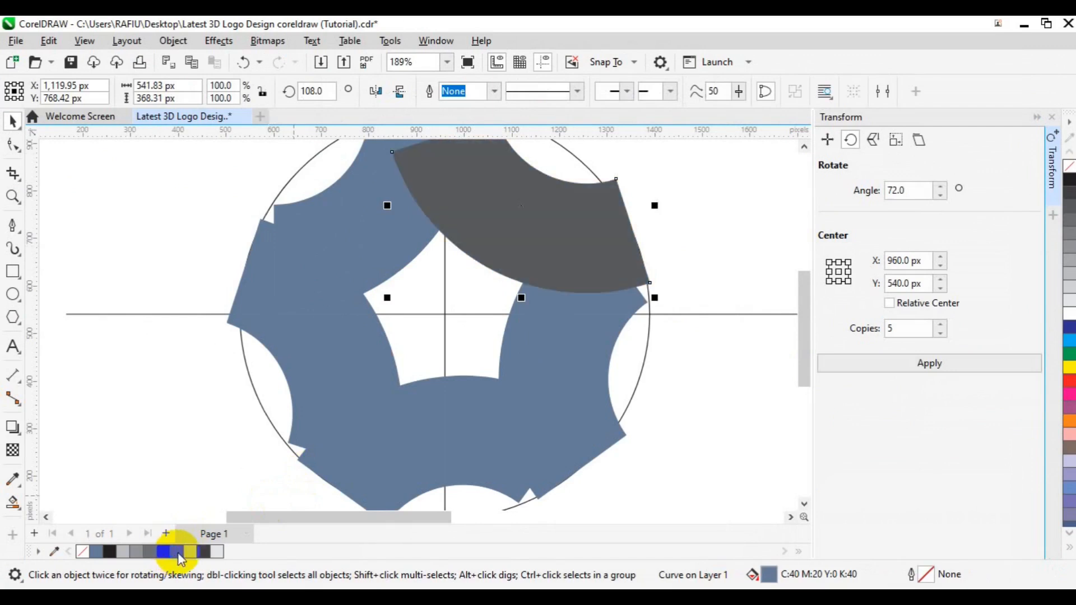
left_click(357, 445)
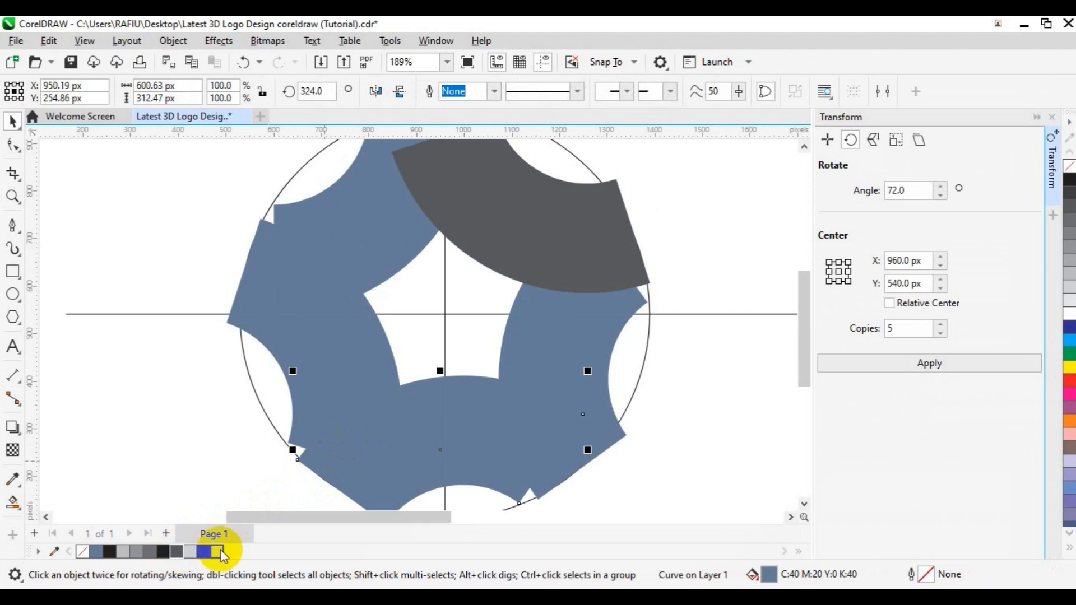
left_click(220, 549)
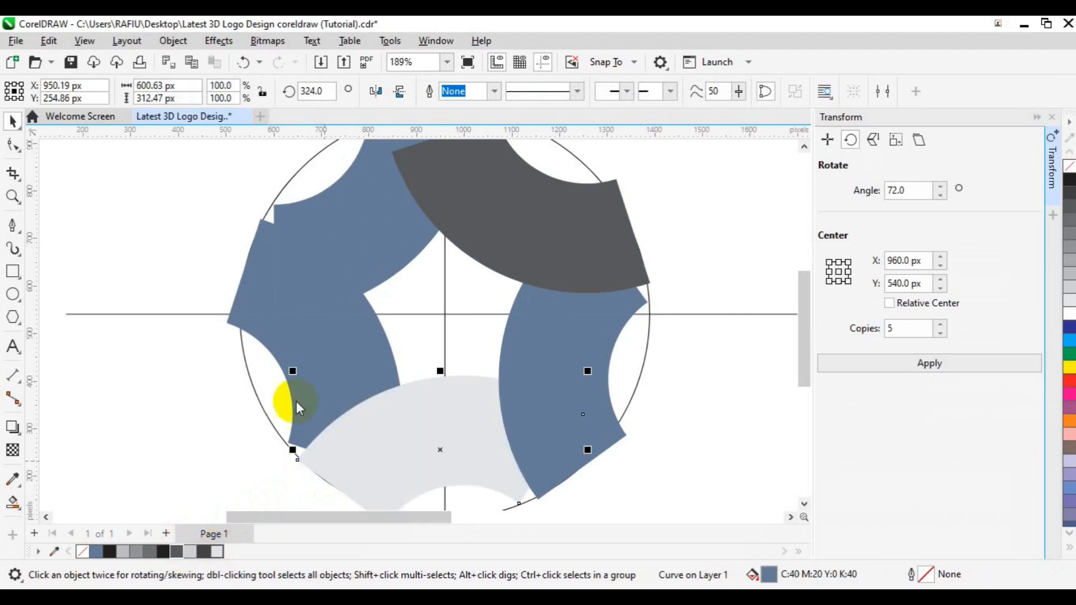
left_click(137, 552)
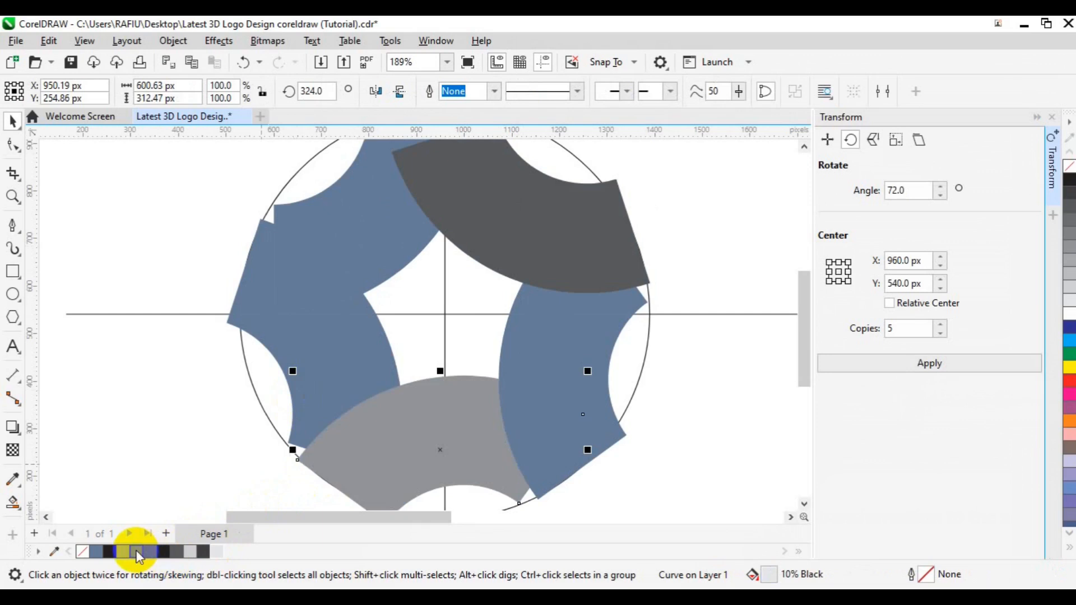
left_click(271, 301)
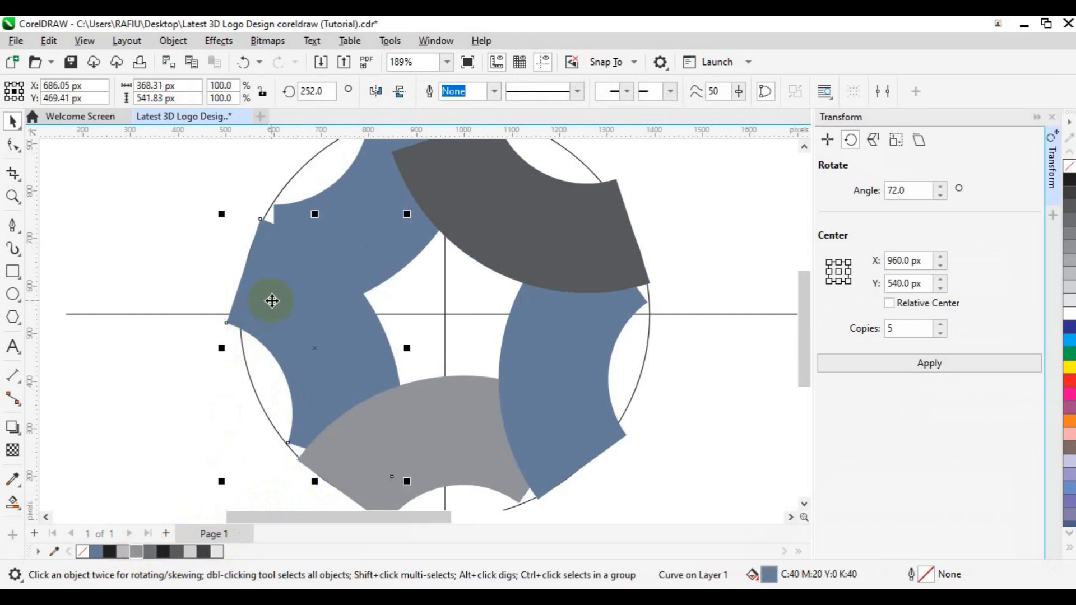
left_click(162, 554)
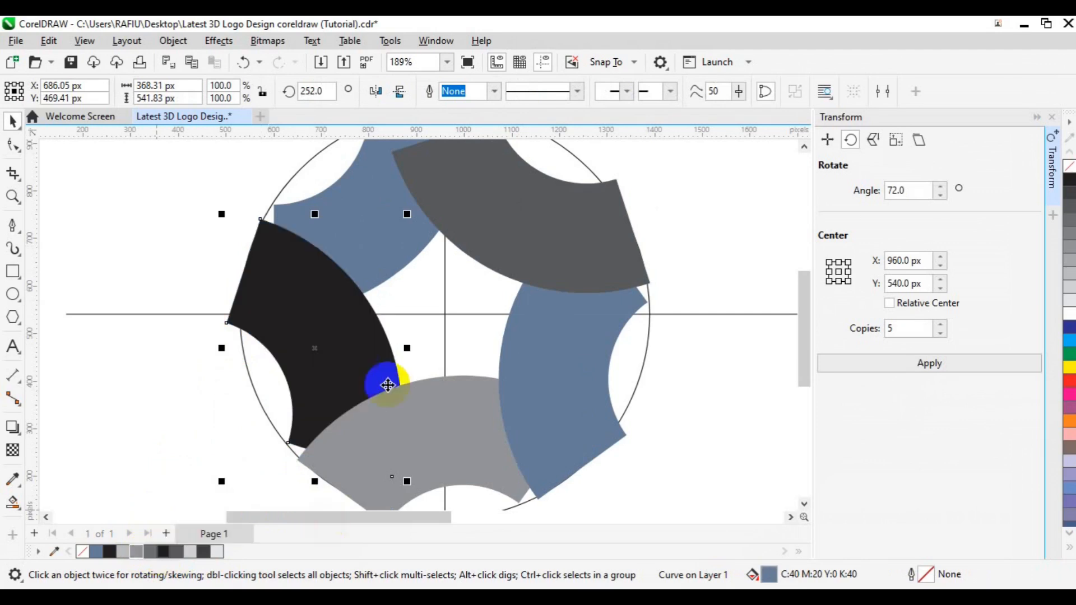
Select all five ring segments and move them about 1,163 px left and 460 px down, off the guide circles.
left_click(472, 423, "shift")
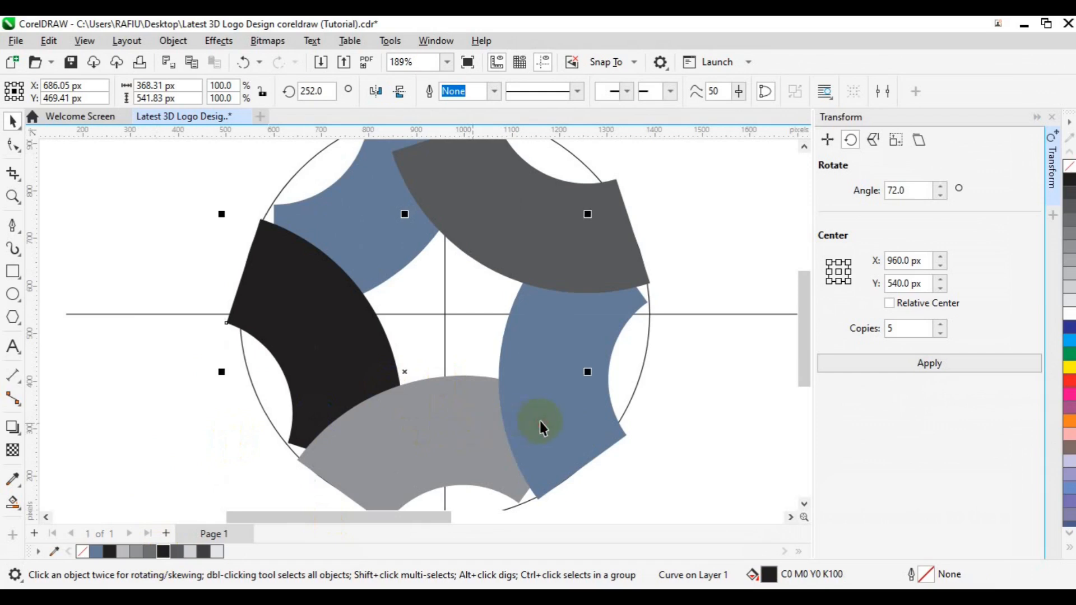
left_click(496, 245, "shift")
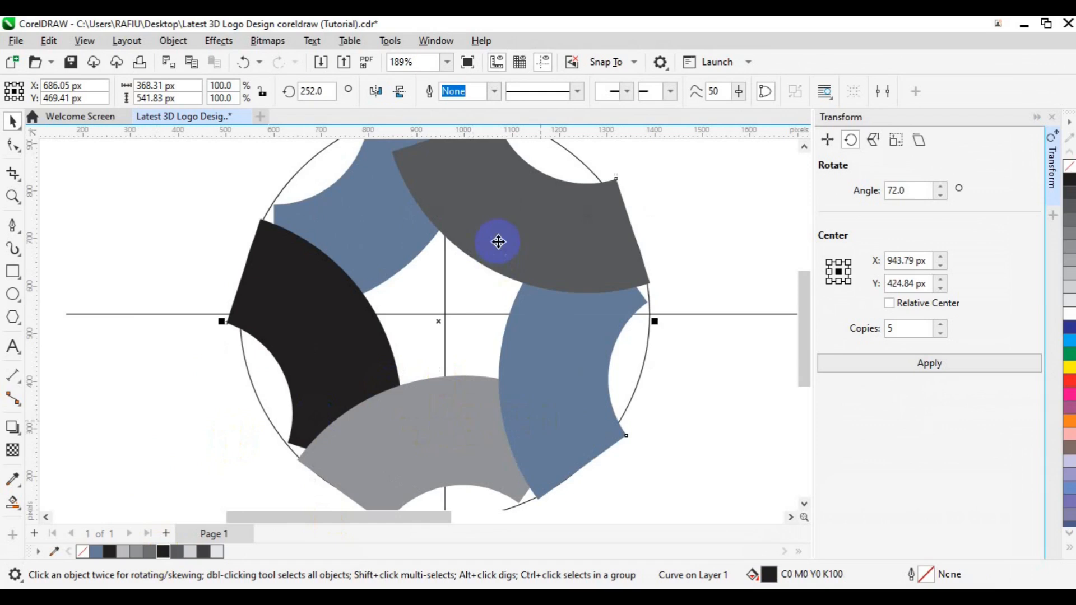
left_click(402, 255, "shift")
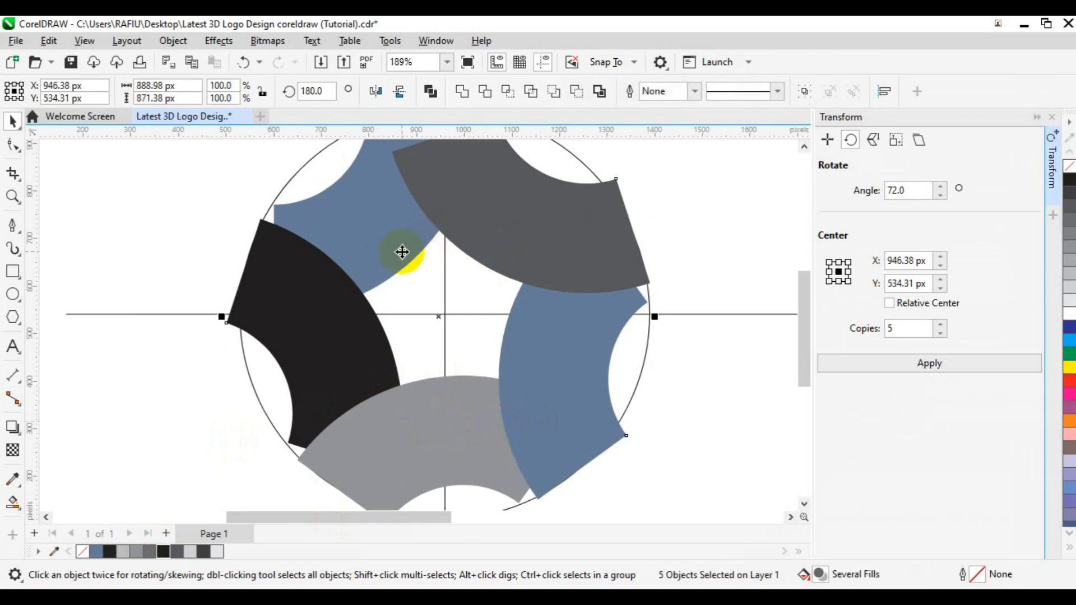
scroll(402, 252, "down", 2)
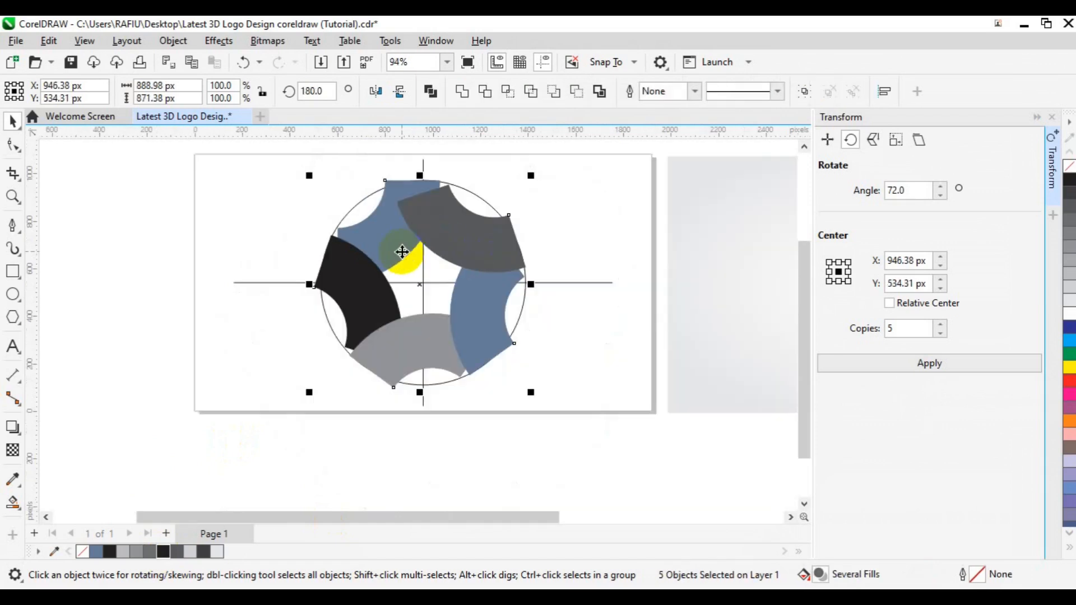
left_click_drag(402, 252, 125, 361)
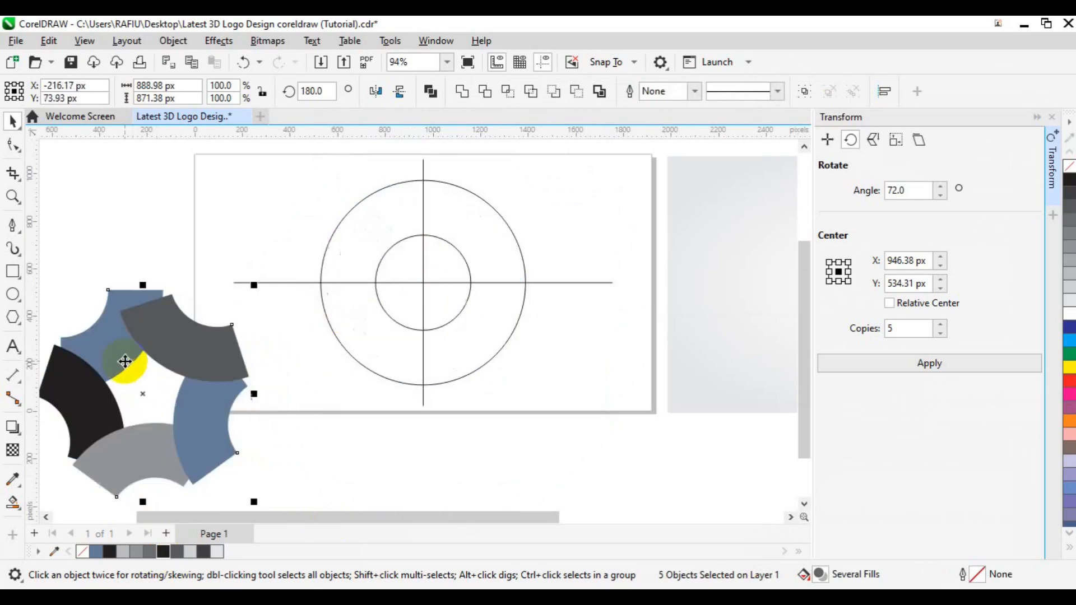
Delete the horizontal and vertical guide lines and both circles, and close the Transform docker.
left_click(423, 283)
key("Delete")
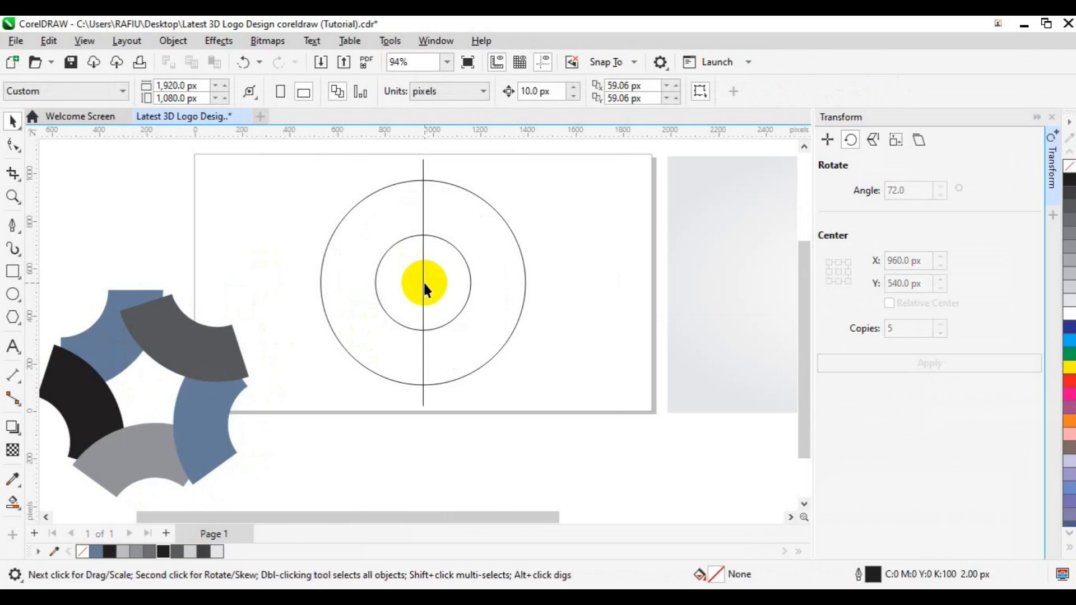
left_click(423, 284)
key("Delete")
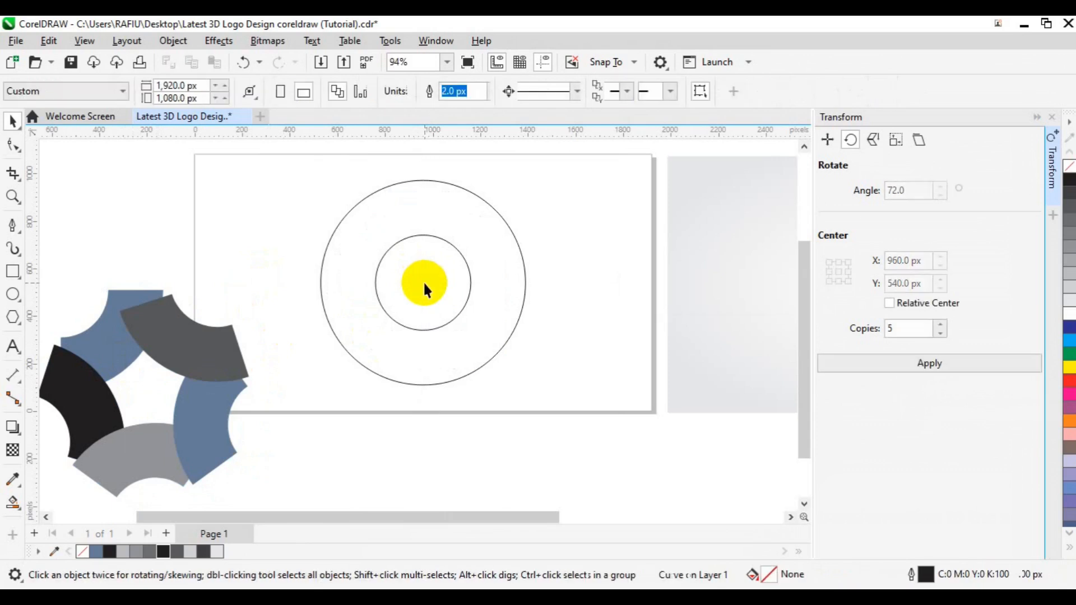
left_click(424, 285)
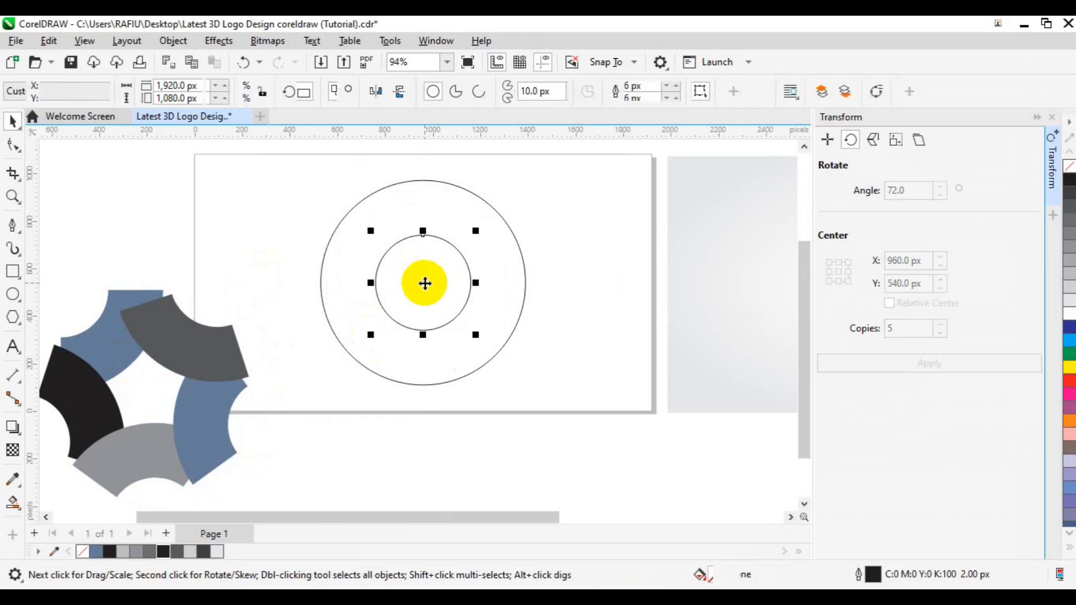
key("Delete")
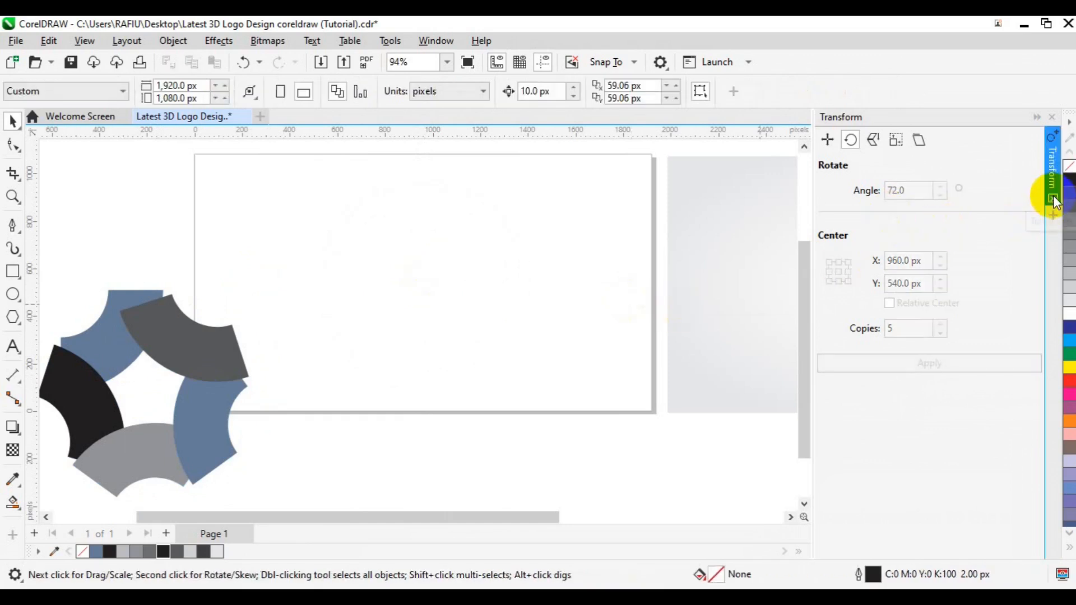
left_click(1053, 199)
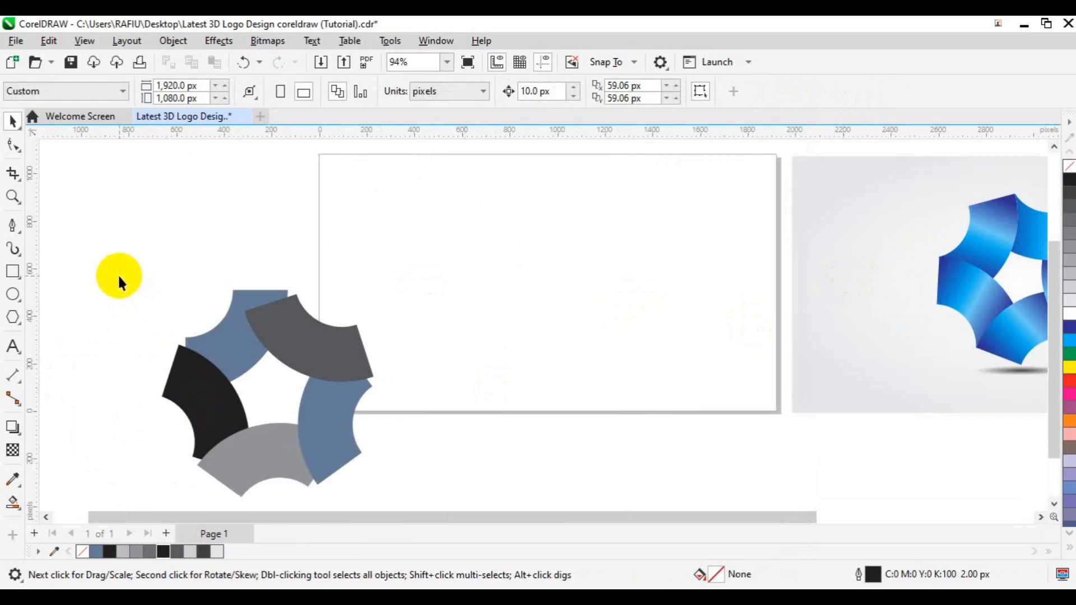
Group the five ring segments and center the group on the page.
left_click(310, 395)
left_click_drag(380, 455, 445, 500)
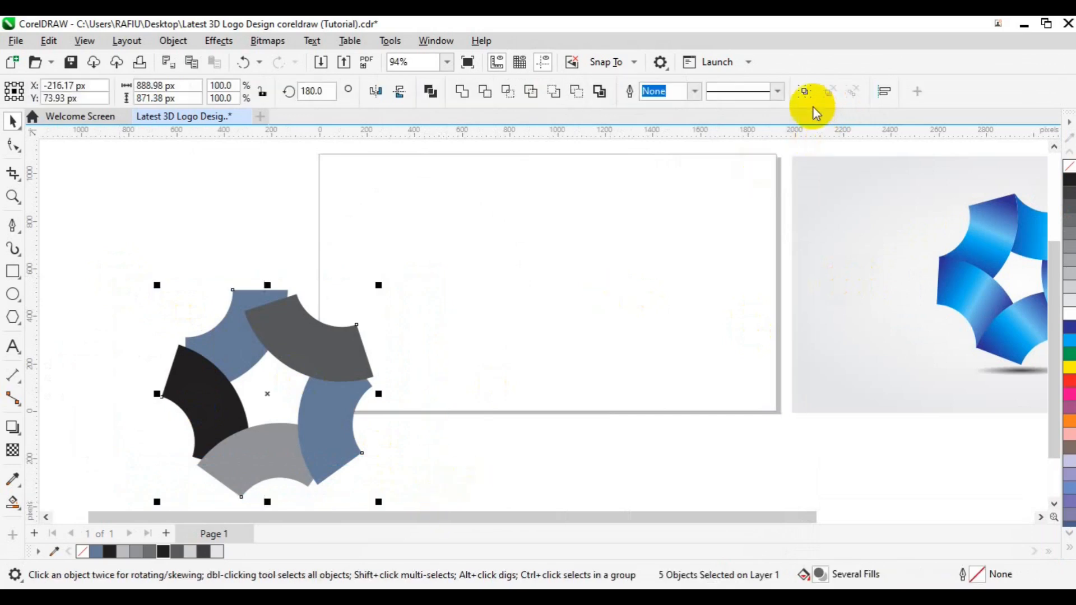
left_click(805, 94)
key("p")
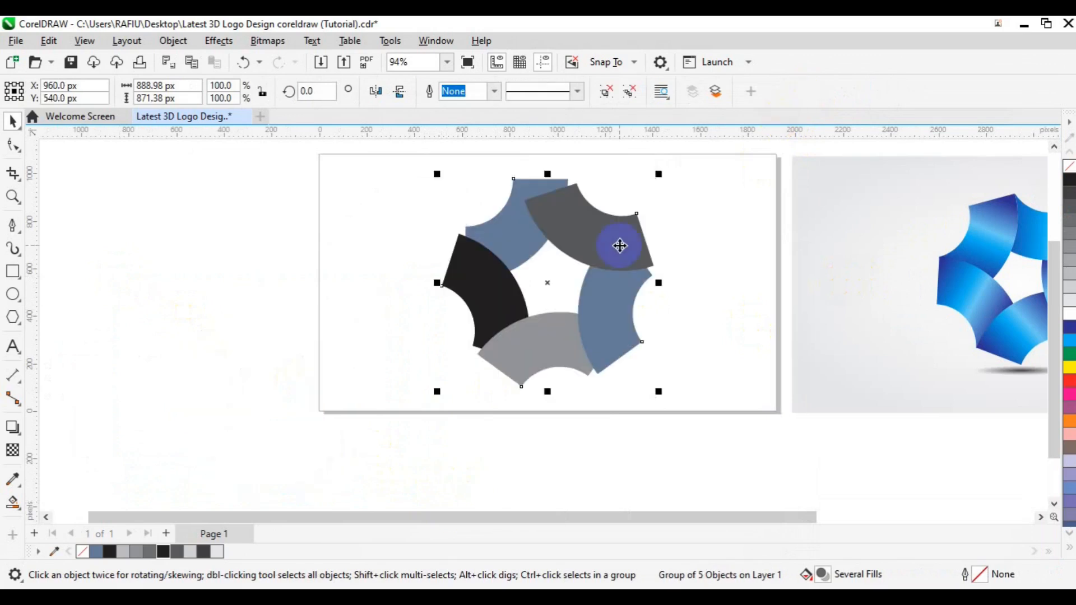
Ungroup the five-segment logo completely and clear the selection.
scroll(620, 246, "up", 2)
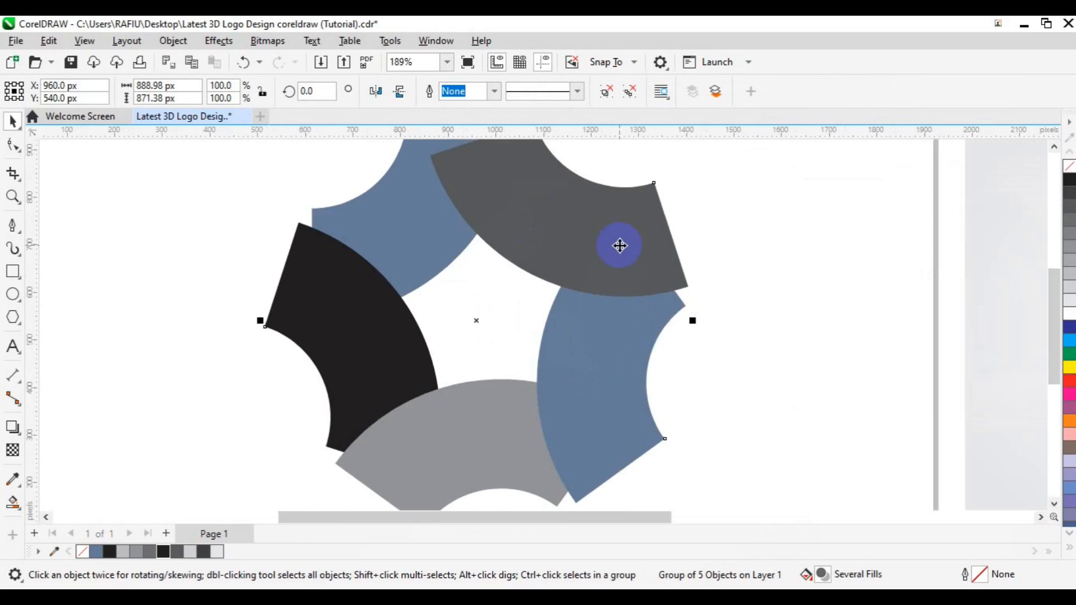
left_click(631, 99)
left_click(633, 101)
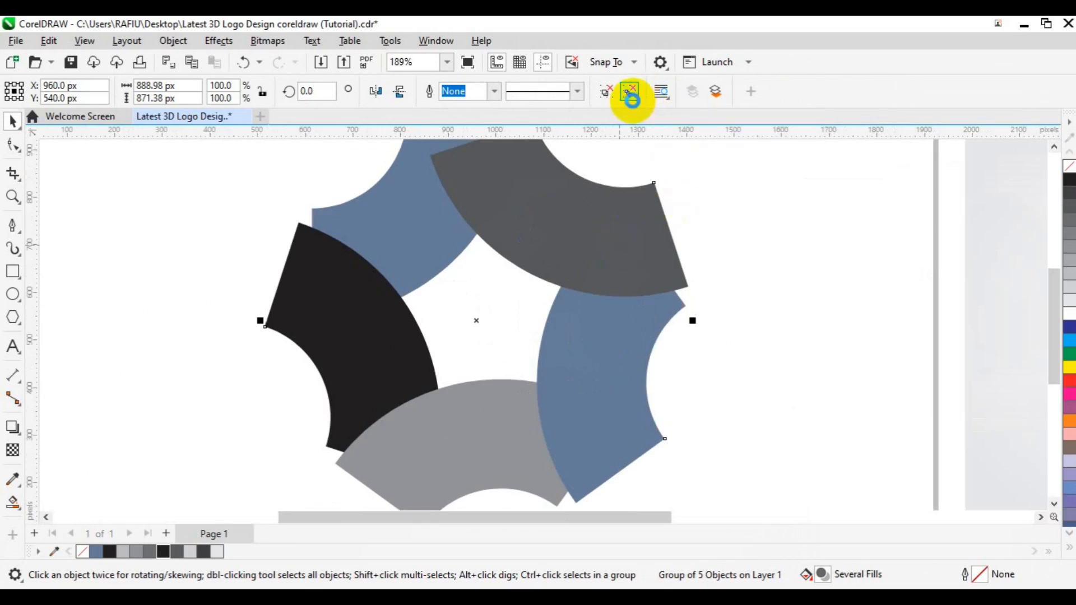
left_click(724, 218)
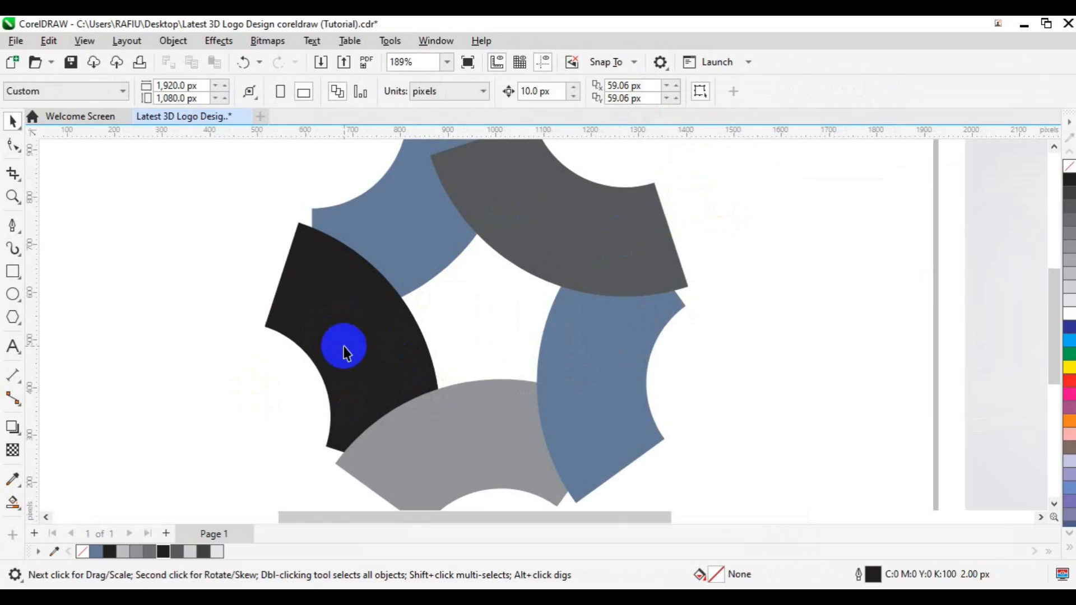
Move the black, medium gray, right blue and dark gray segments slightly inward so their corners snap to the corners of the neighboring segments.
left_click(344, 352)
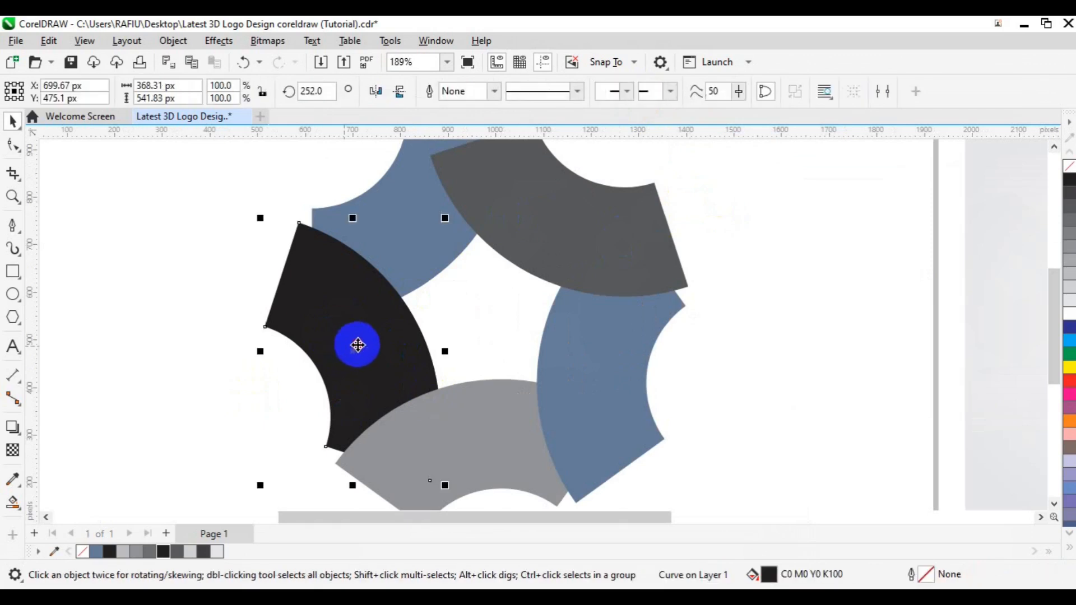
left_click_drag(367, 338, 380, 323)
left_click_drag(496, 455, 506, 420)
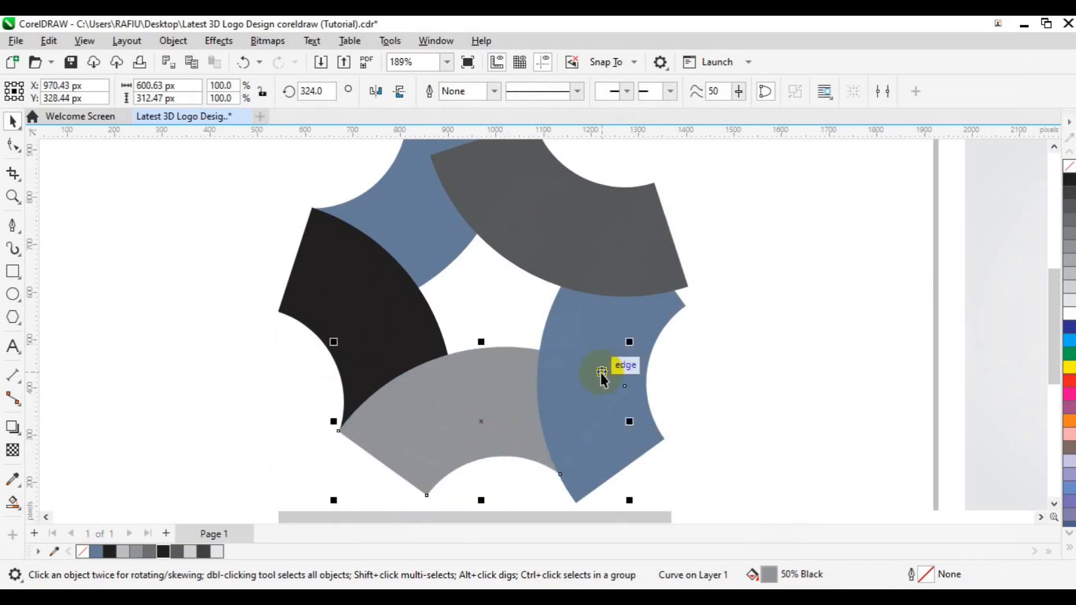
left_click(666, 320)
left_click_drag(666, 320, 612, 319)
middle_click(582, 332)
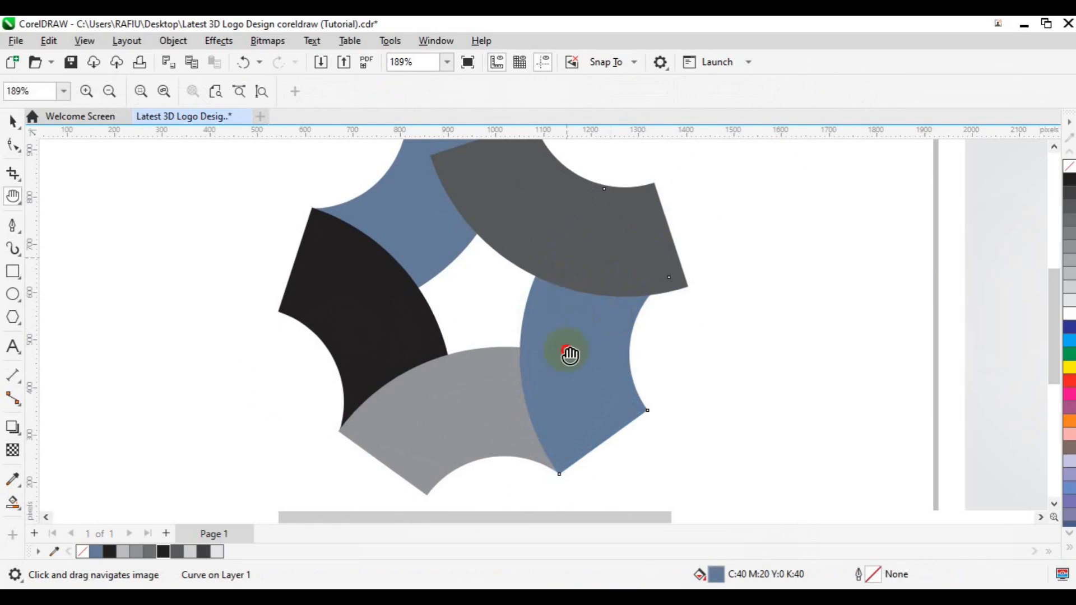
scroll(568, 302, "up", 2)
mouse_move(499, 334)
left_mouse_down()
mouse_move(473, 316)
mouse_move(484, 328)
left_mouse_up()
left_click_drag(519, 284, 516, 281)
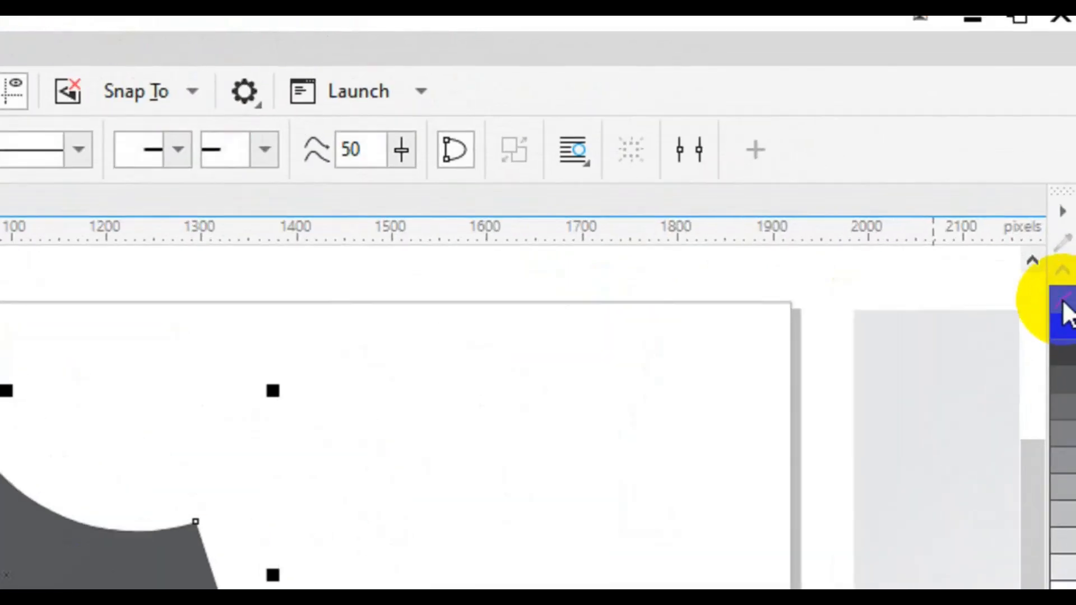
Replace the dark gray segment's fill with a black outline and Smart Fill its overlap with the upper-left segment.
left_click(1064, 305)
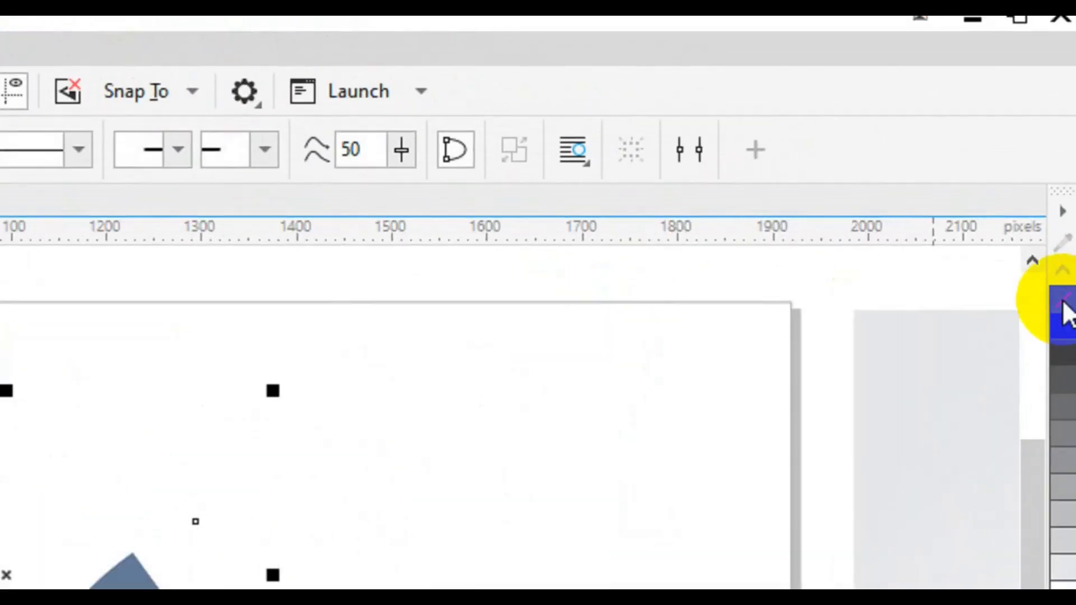
right_click(1068, 335)
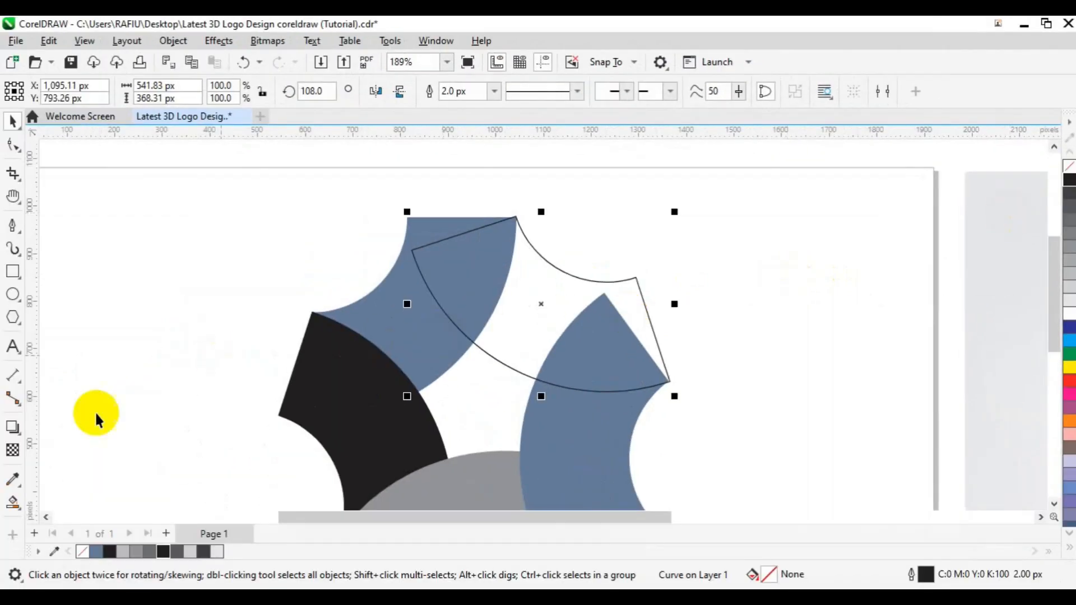
left_click(18, 506)
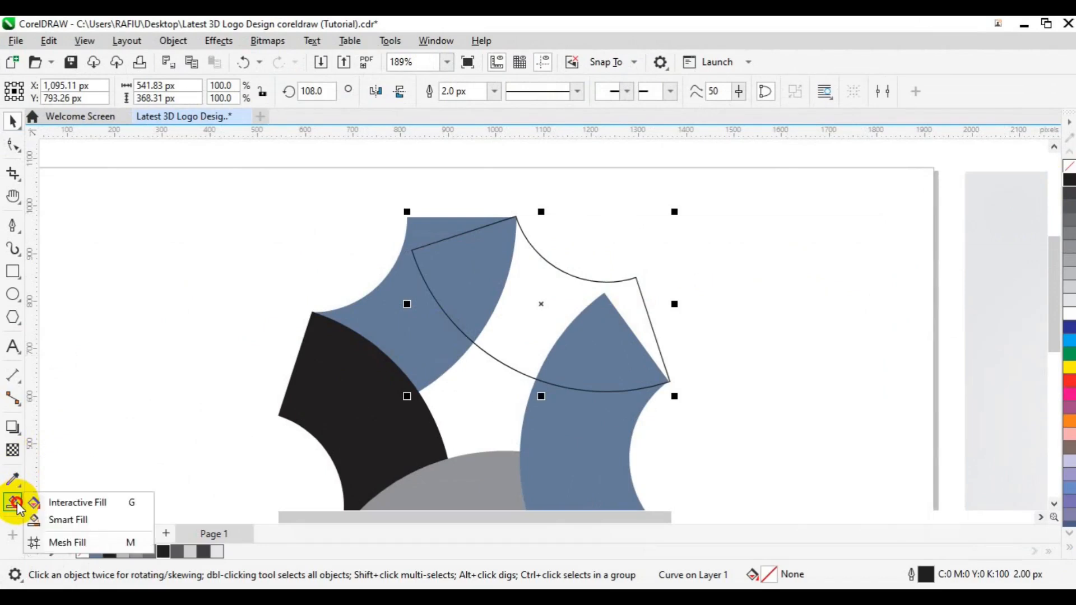
left_click(60, 521)
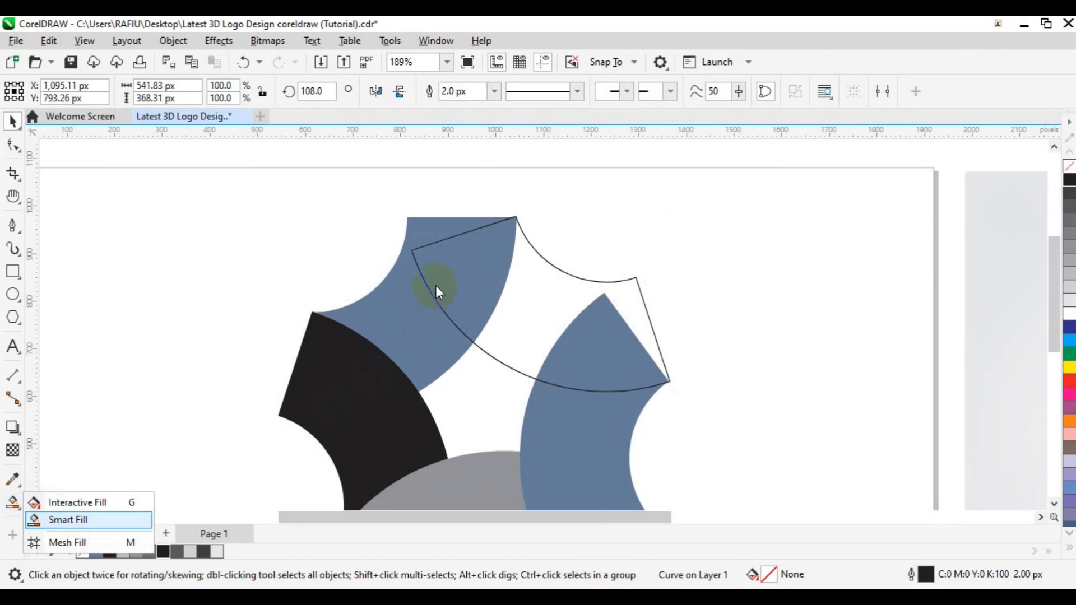
left_click(446, 273)
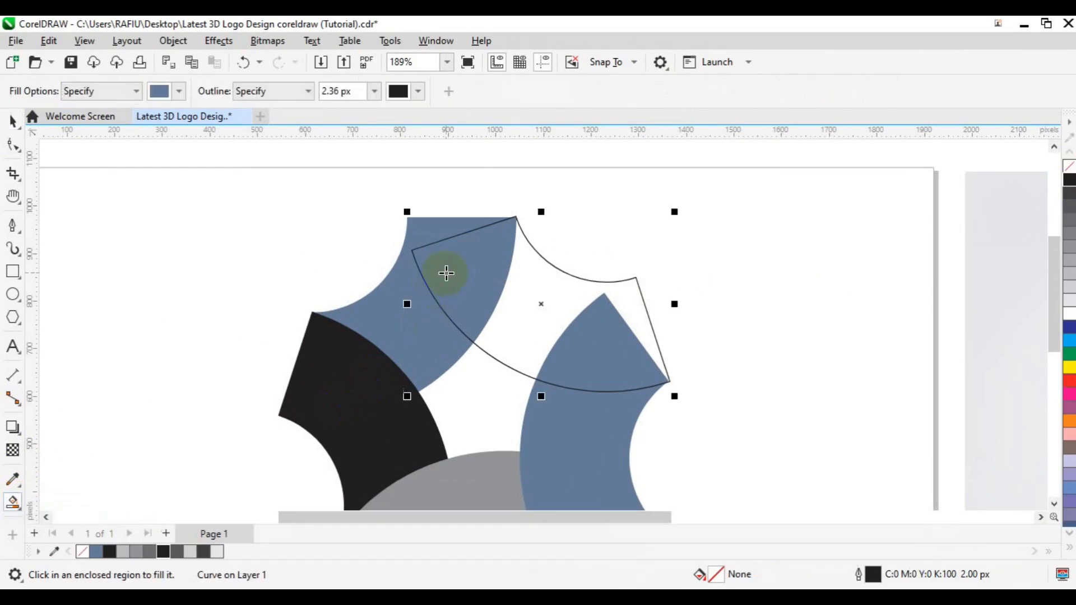
Weld the filled overlap piece to the upper-left blue segment.
key("space")
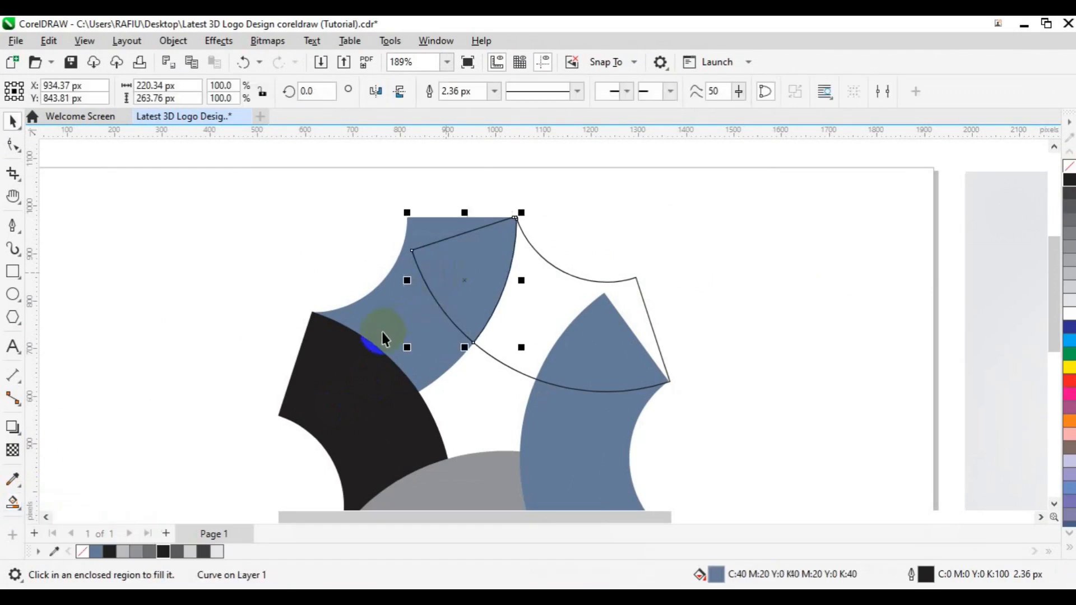
left_click(381, 335, "shift")
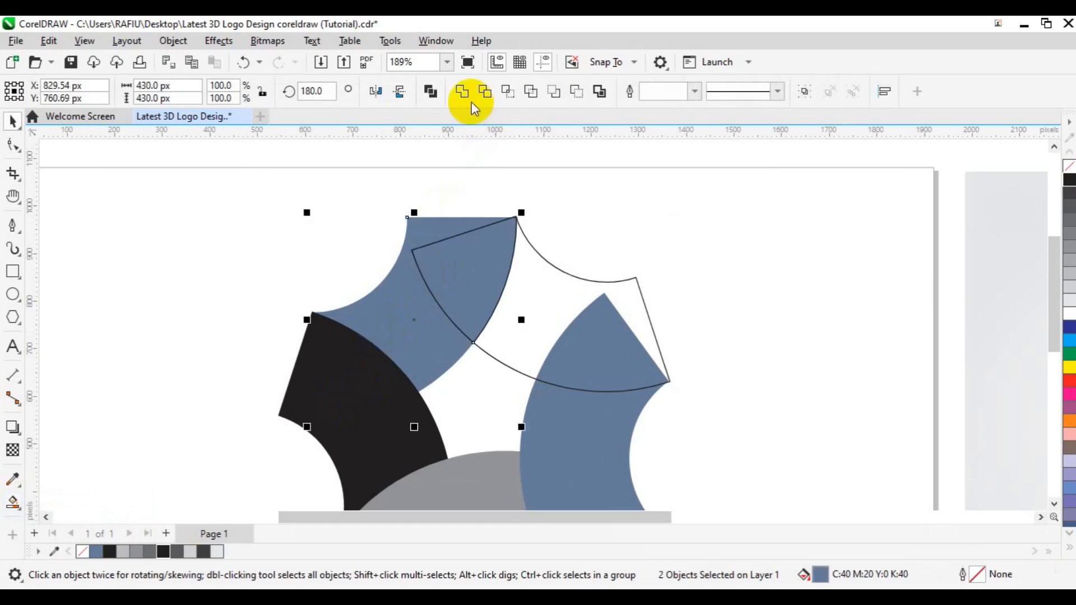
left_click(465, 97)
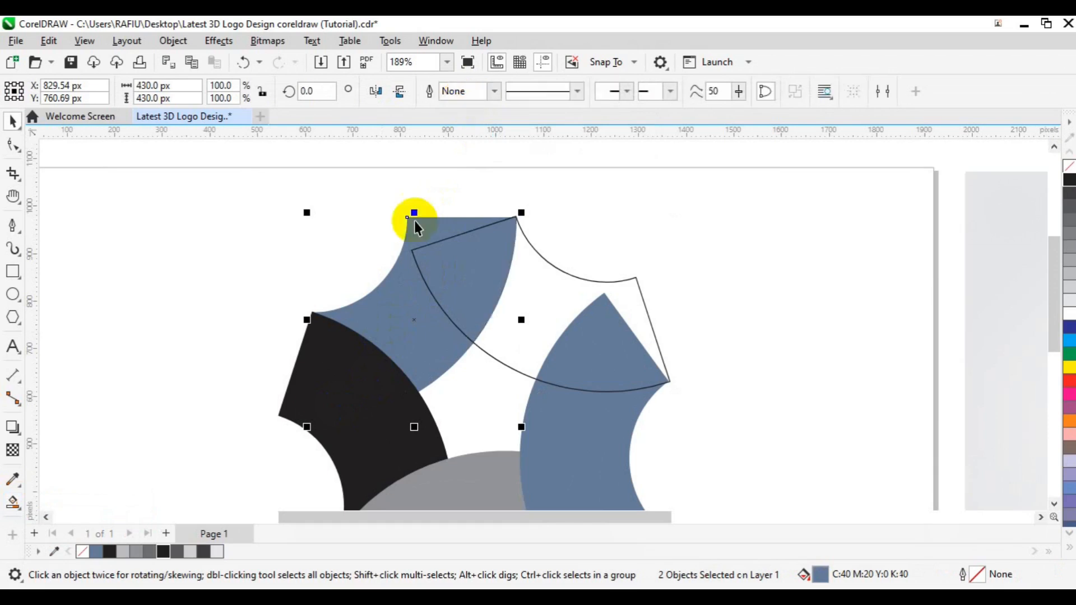
Smart Fill the outlined segment's open middle region and its overlap with the right blue segment.
left_click(19, 506)
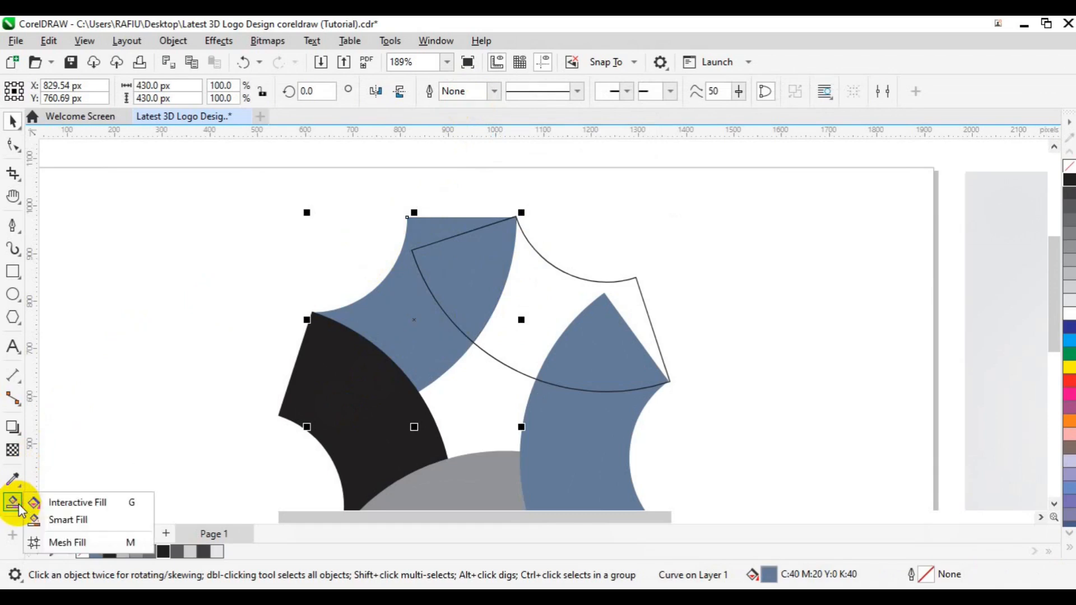
left_click(73, 525)
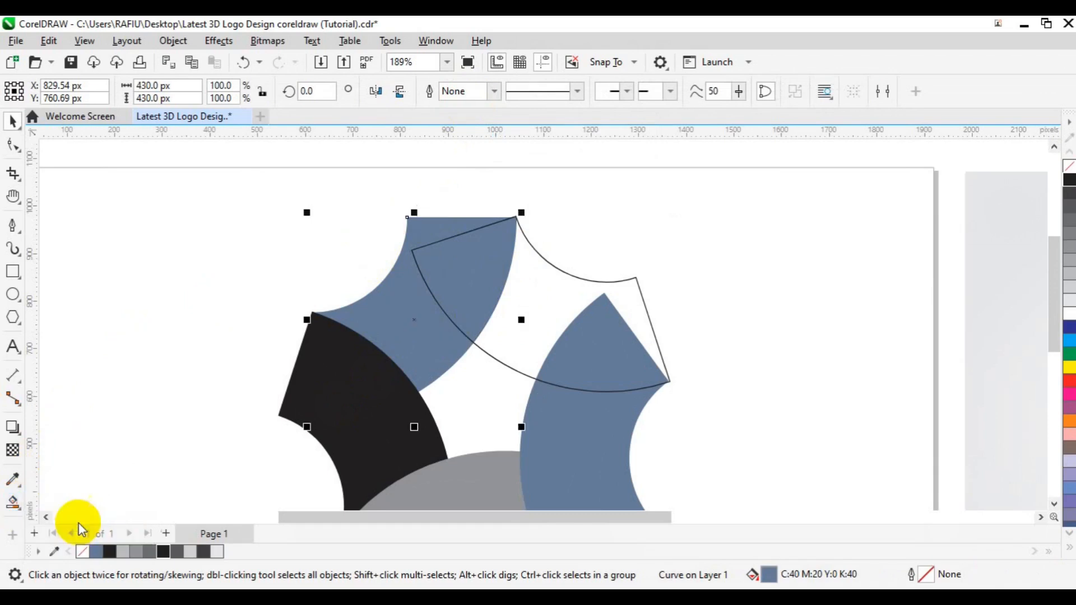
left_click(534, 305)
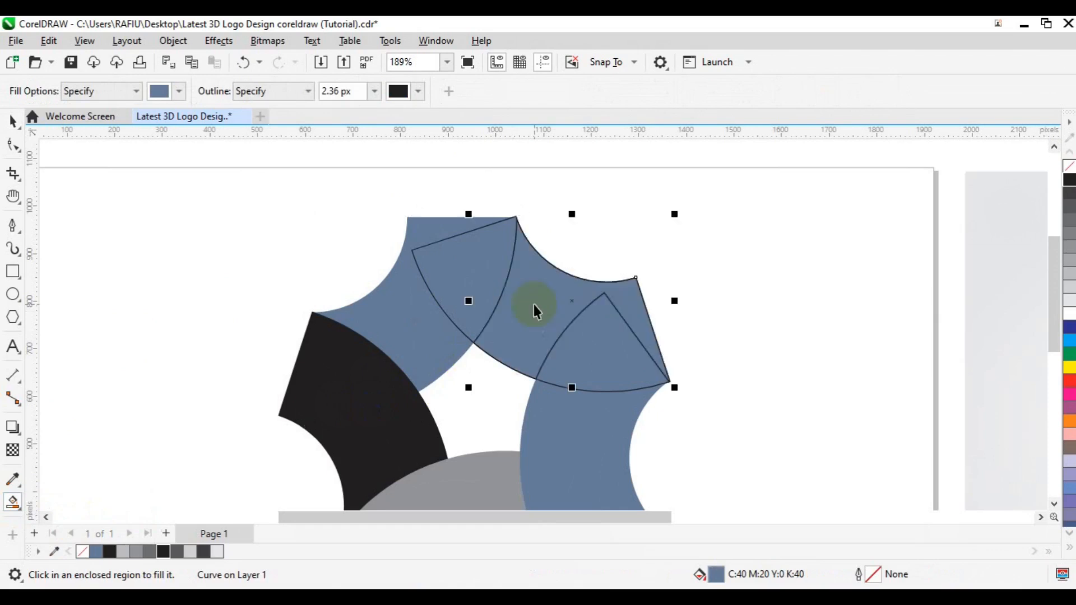
key("space")
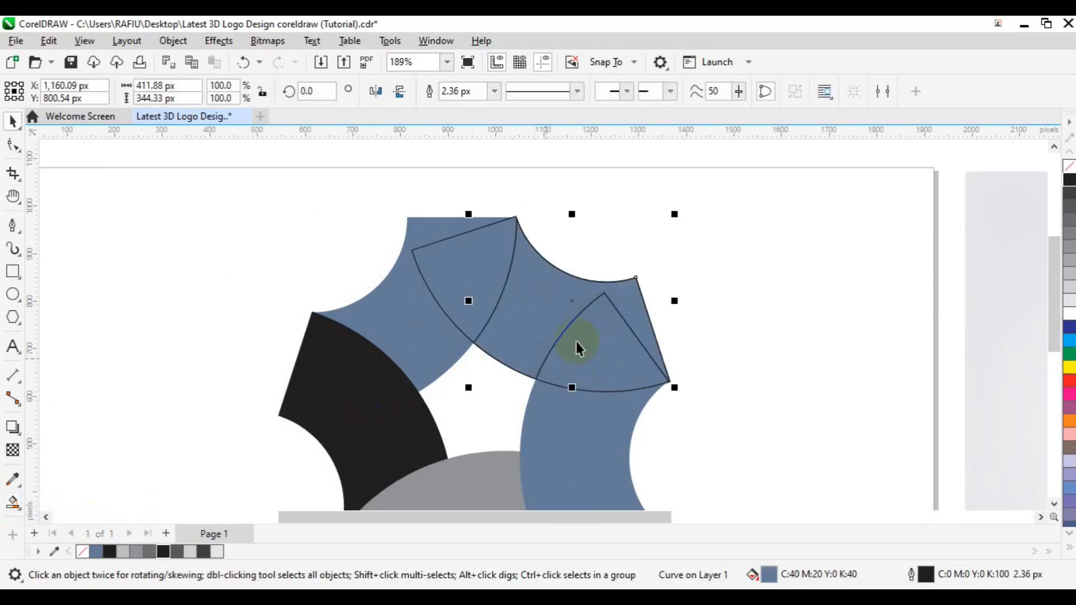
left_click(21, 511)
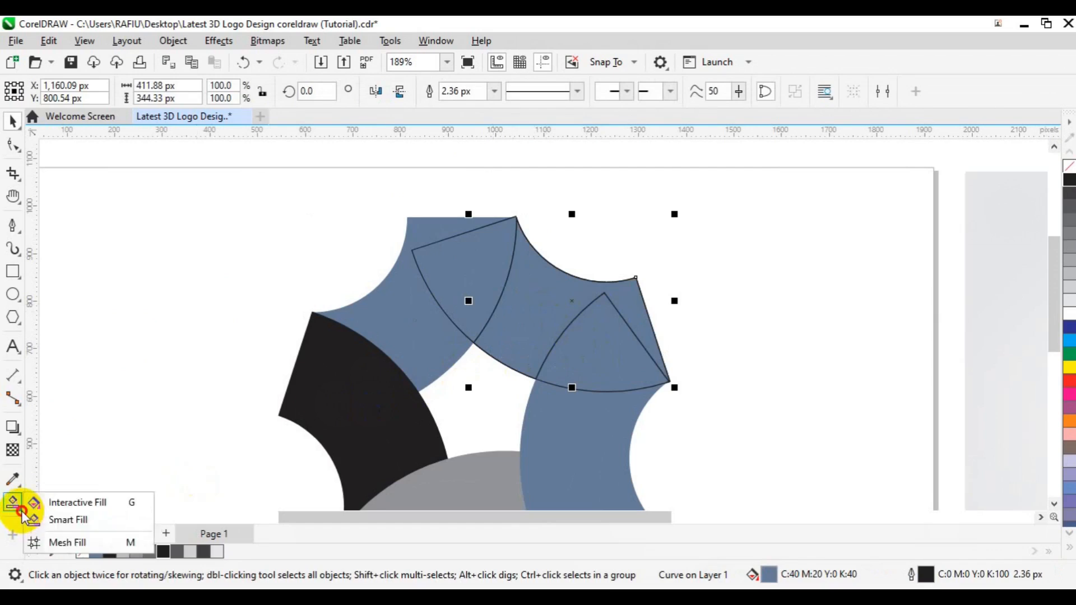
left_click(66, 521)
left_click(529, 375)
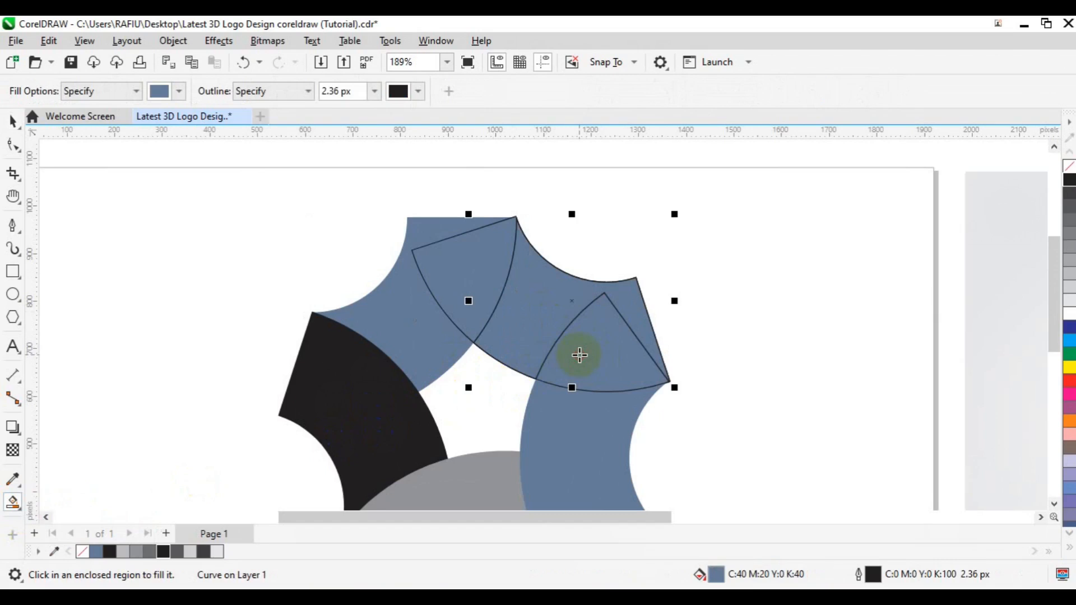
left_click(579, 355)
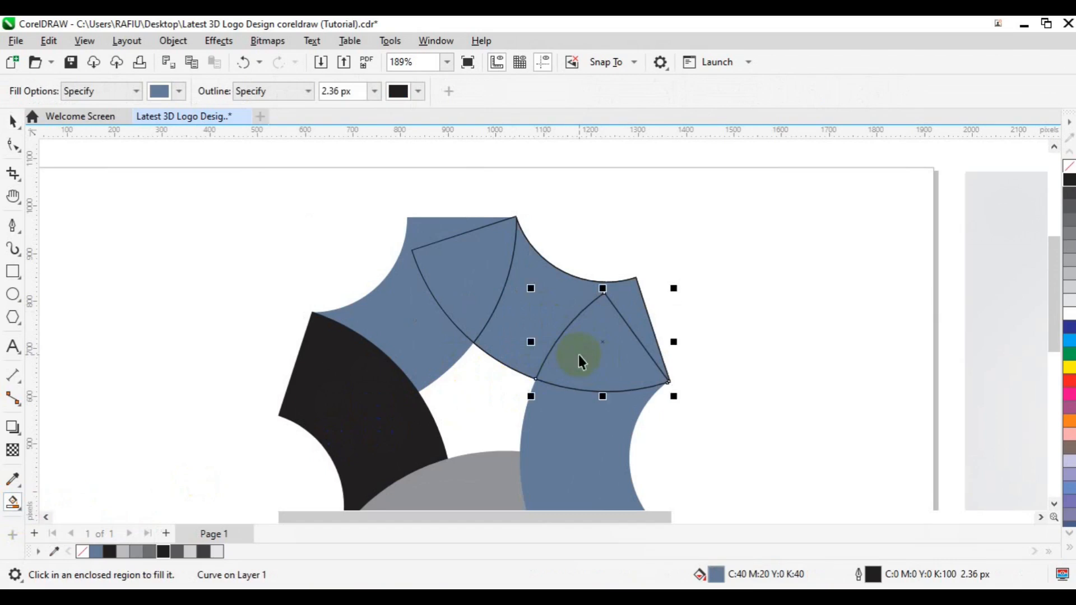
key("space")
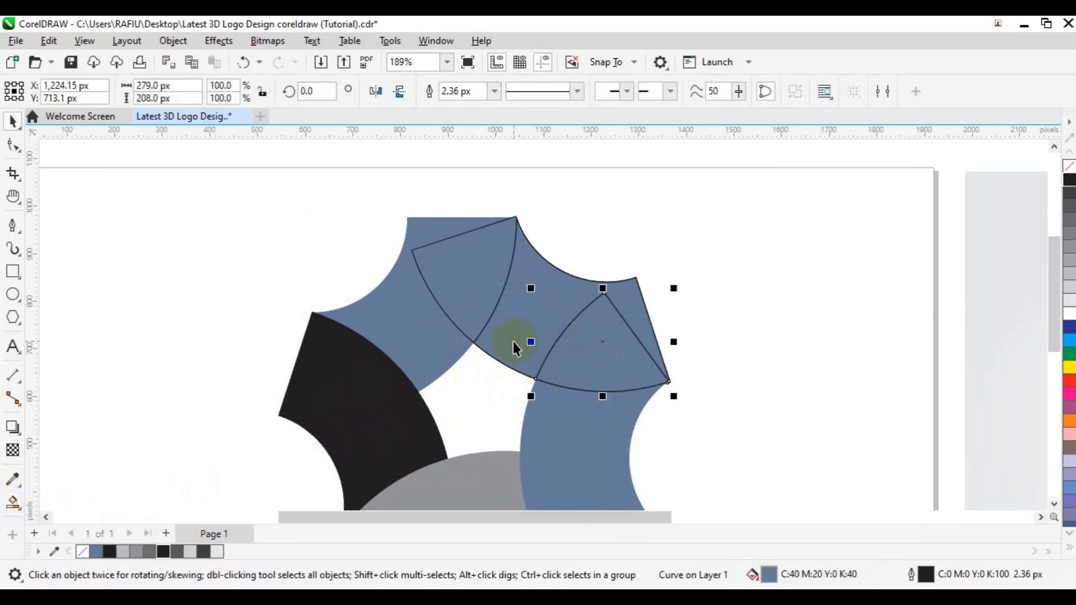
Weld the two filled pieces into one upper-right segment and remove its outline.
left_click(513, 341, "shift")
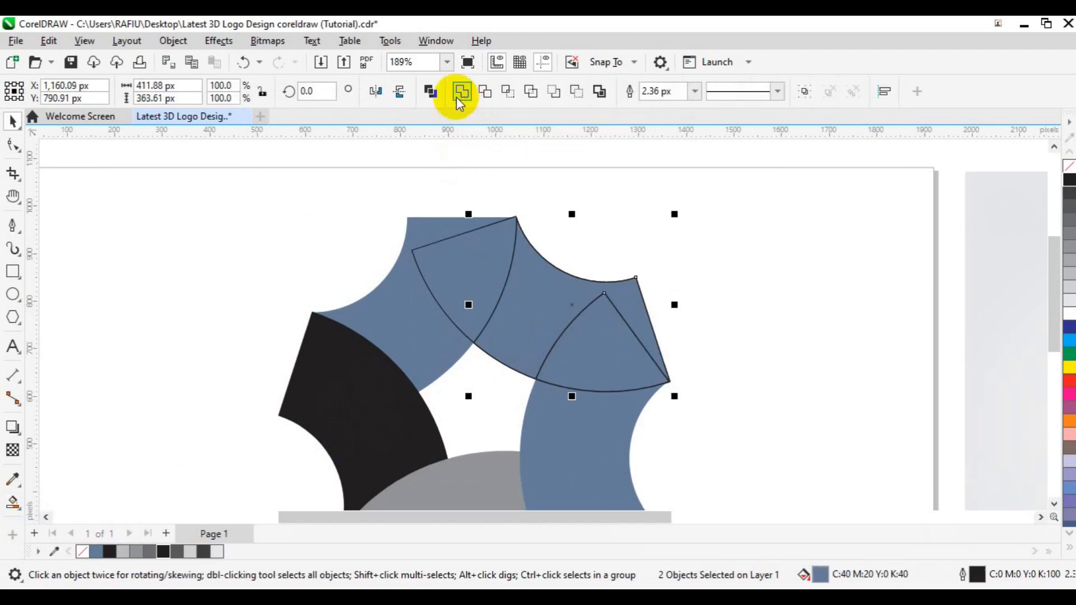
left_click(457, 98)
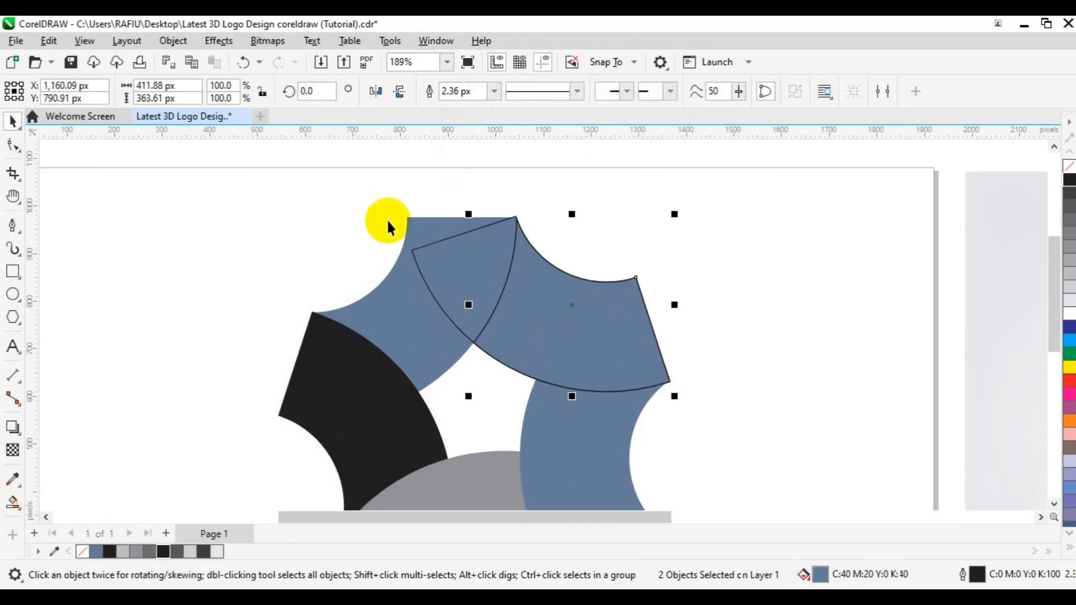
right_click(84, 552)
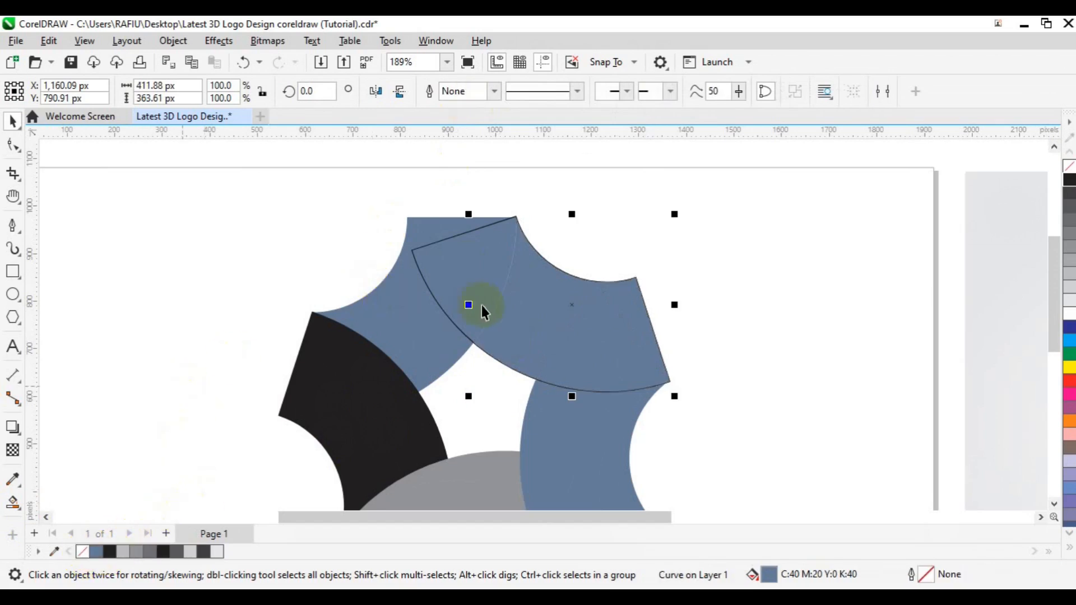
Pull the leftover unfilled outline segment away from the ring and delete it.
left_click(471, 343)
left_click(466, 336)
left_click_drag(466, 335, 541, 300)
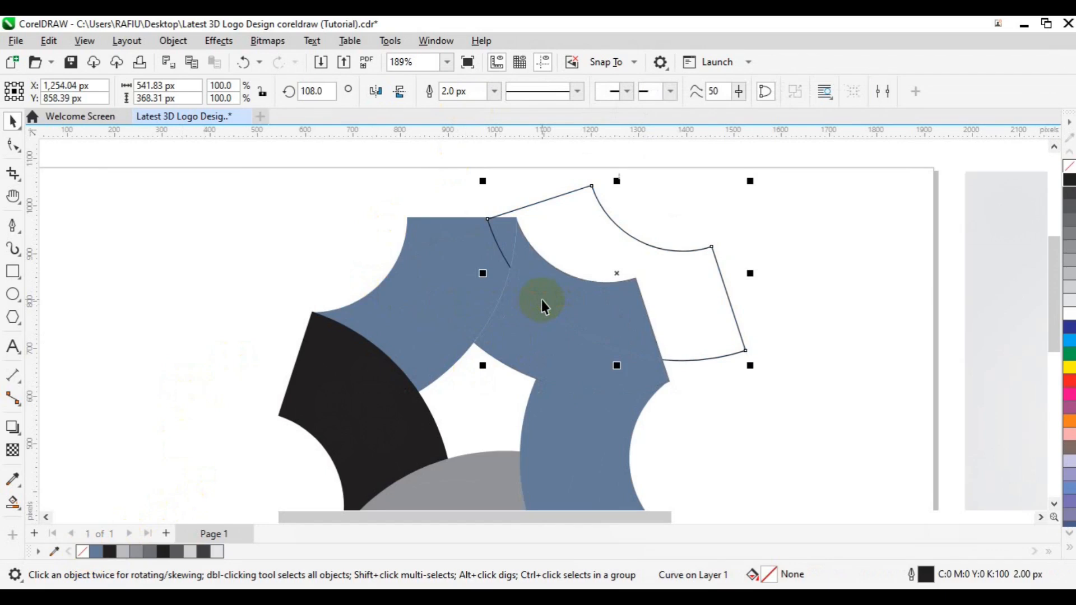
key("Delete")
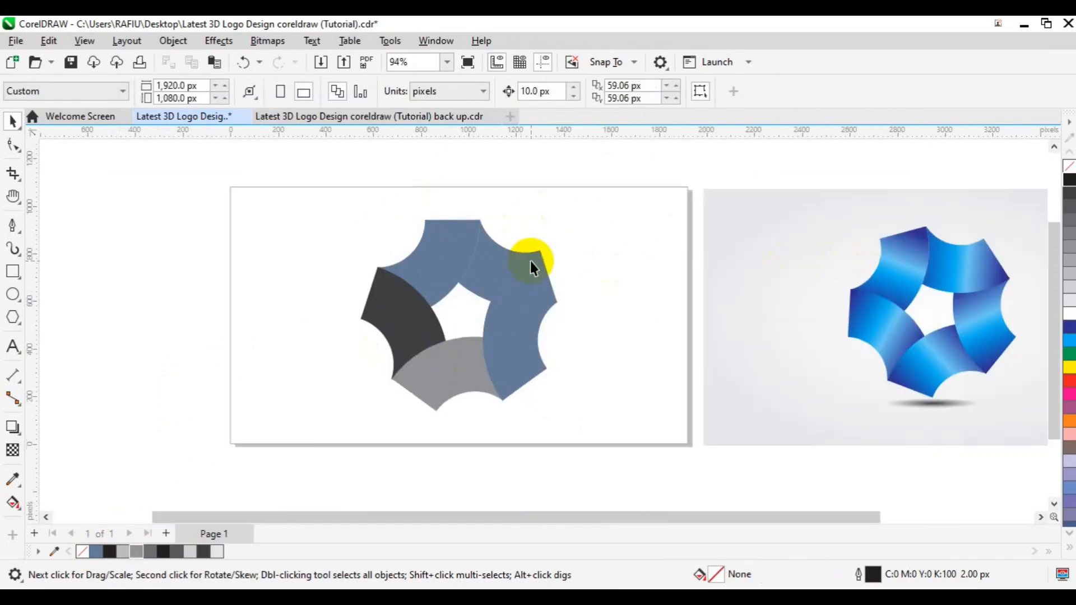
Copy the blue gradient fill from the reference logo's upper-left segment onto the new logo's upper-left segment.
left_click(453, 273)
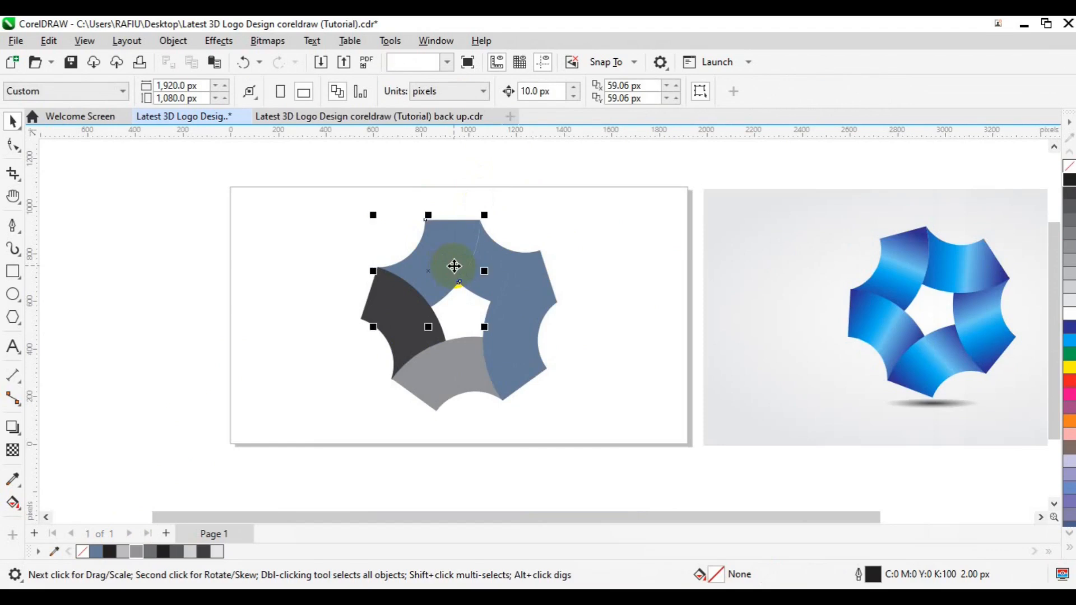
left_click(18, 509)
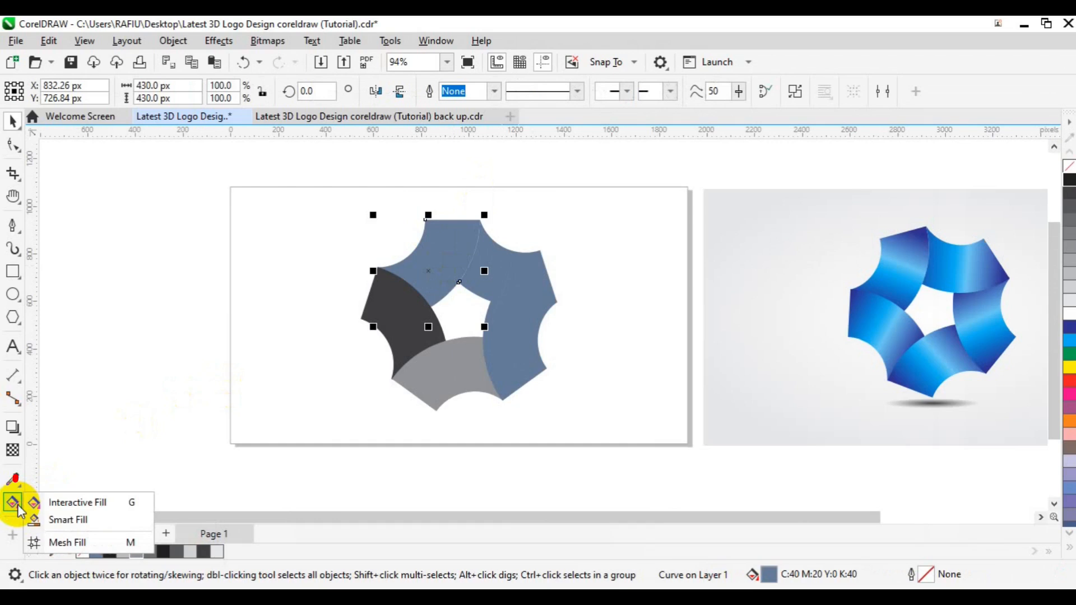
left_click(79, 504)
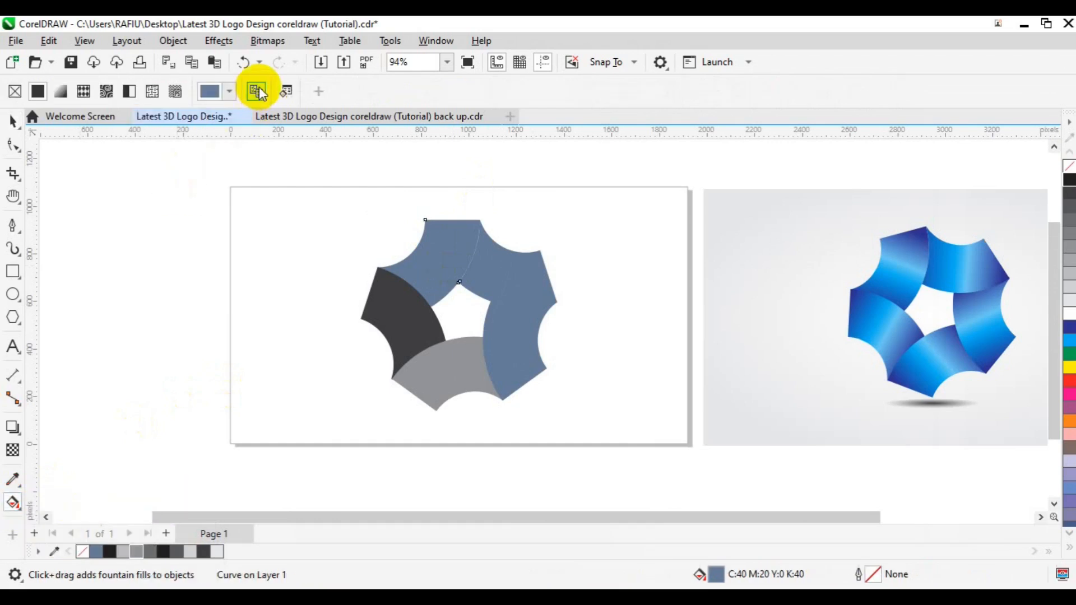
left_click(259, 91)
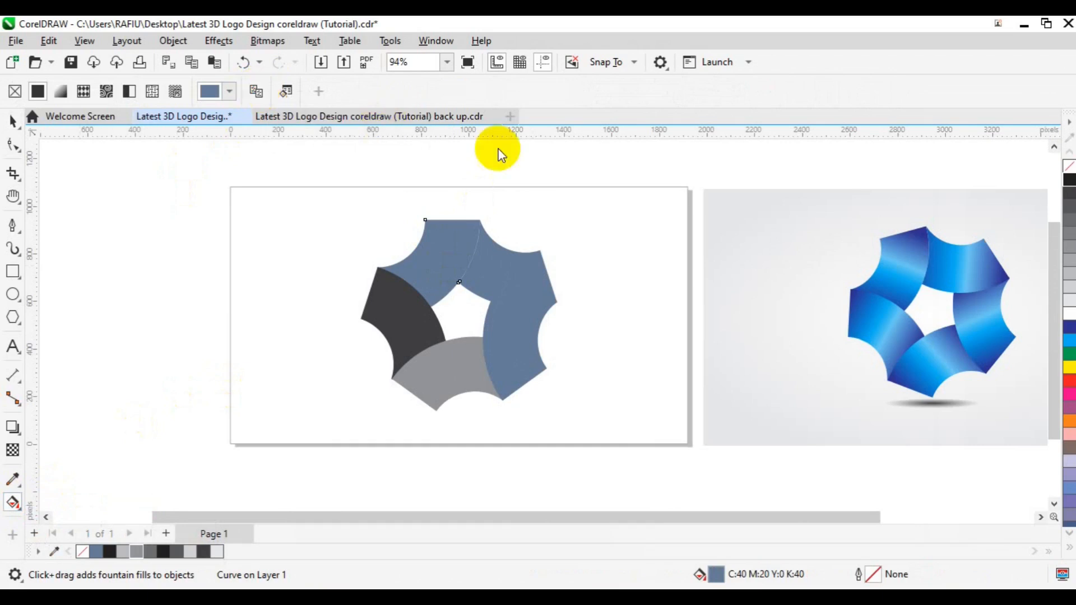
left_click(890, 271)
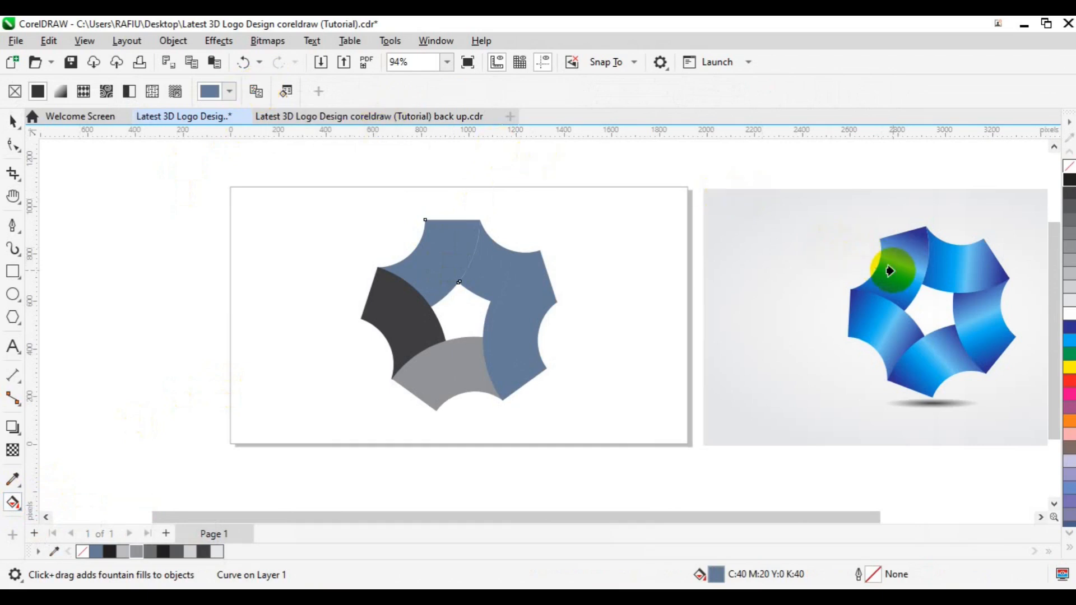
left_click(894, 270)
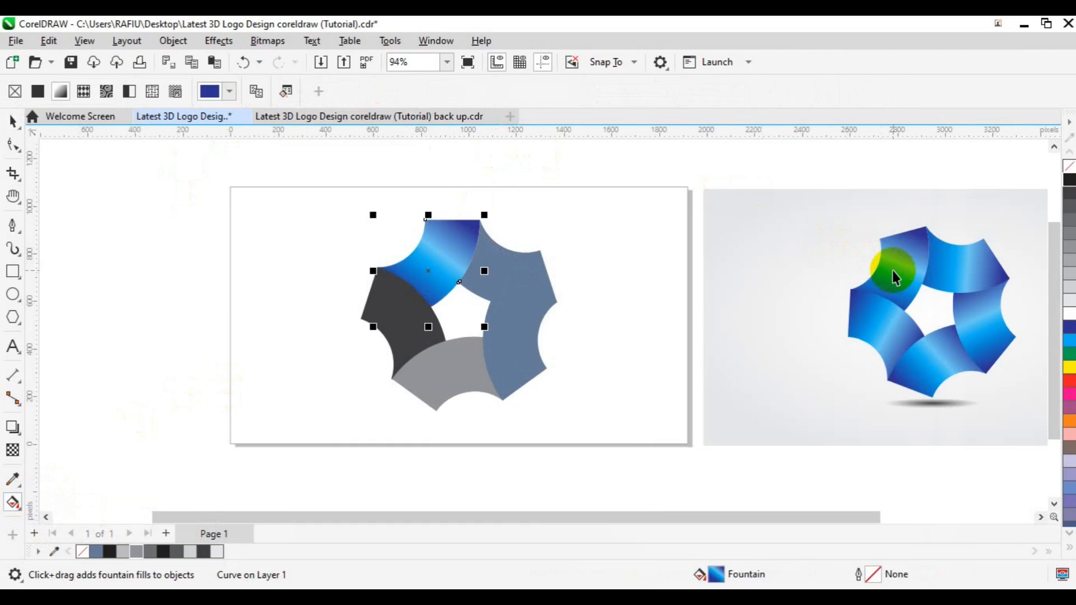
Copy the blue gradient fill from the reference logo's upper-right segment onto the new logo's upper-right segment.
key("space")
left_click(506, 285)
key("g")
left_click(257, 92)
left_click(945, 268)
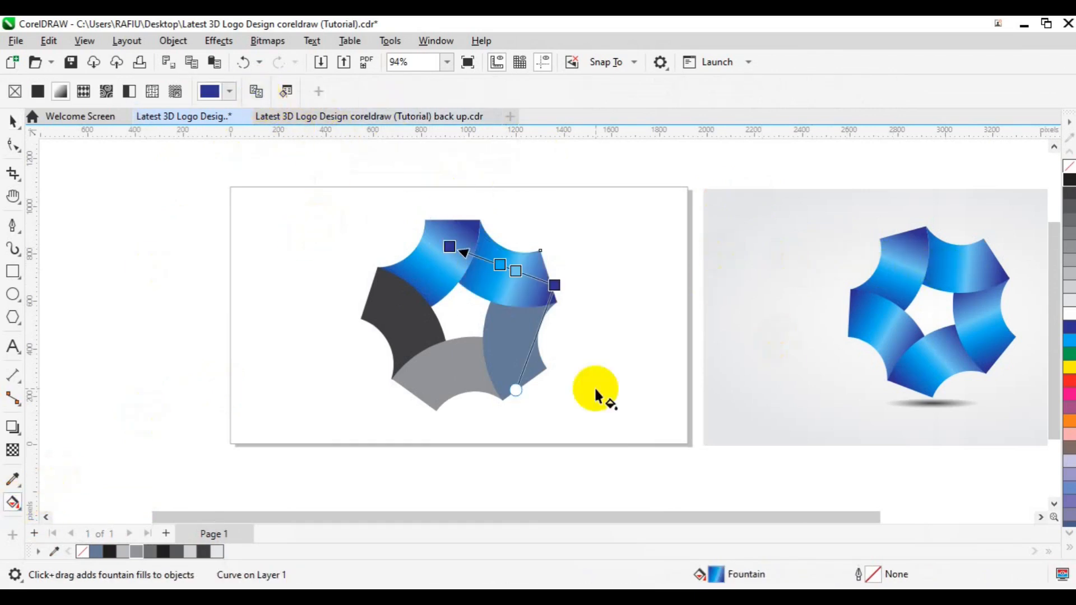
Copy the blue gradient fill from the reference logo's right segment onto the new logo's right segment.
left_click(507, 356)
left_click(256, 91)
left_click(973, 334)
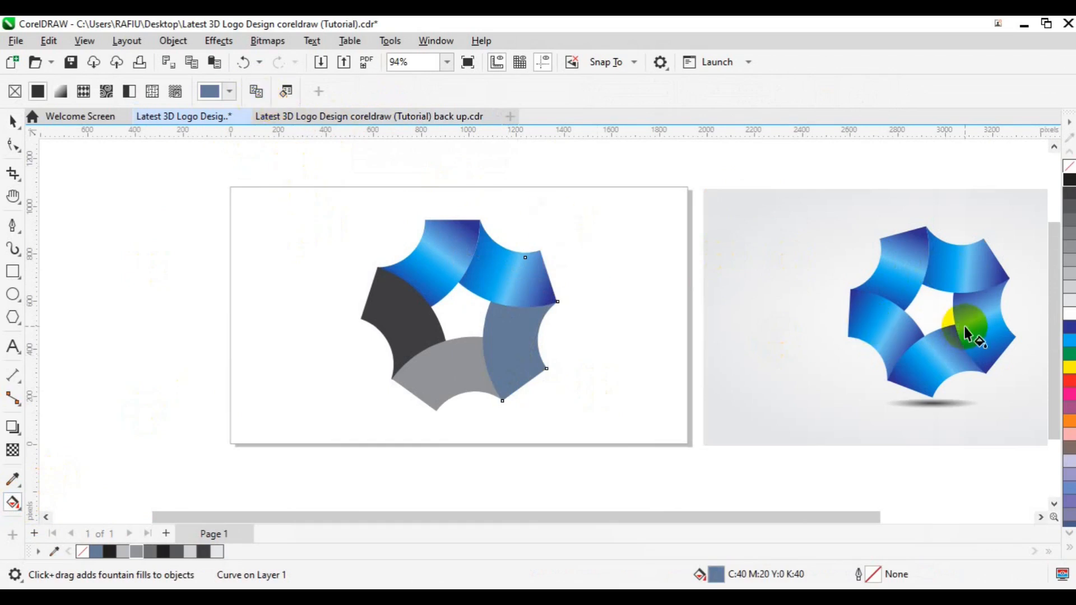
Copy the reference logo's bottom and left gradient fills onto the matching bottom and left segments of the new logo.
left_click(411, 379)
left_click(256, 93)
left_click(903, 335)
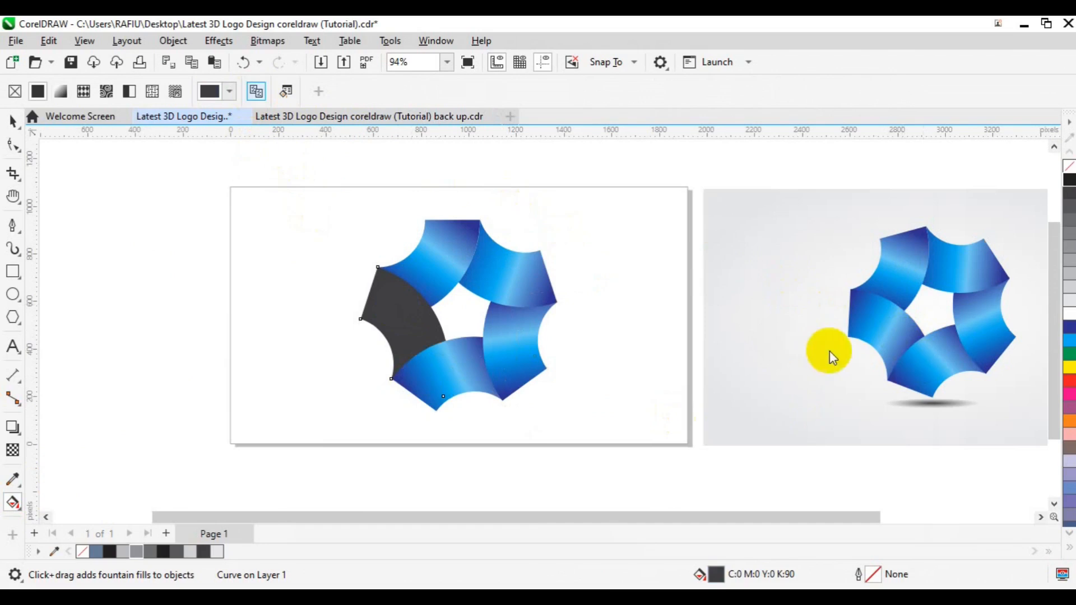
left_click(858, 315)
key("space")
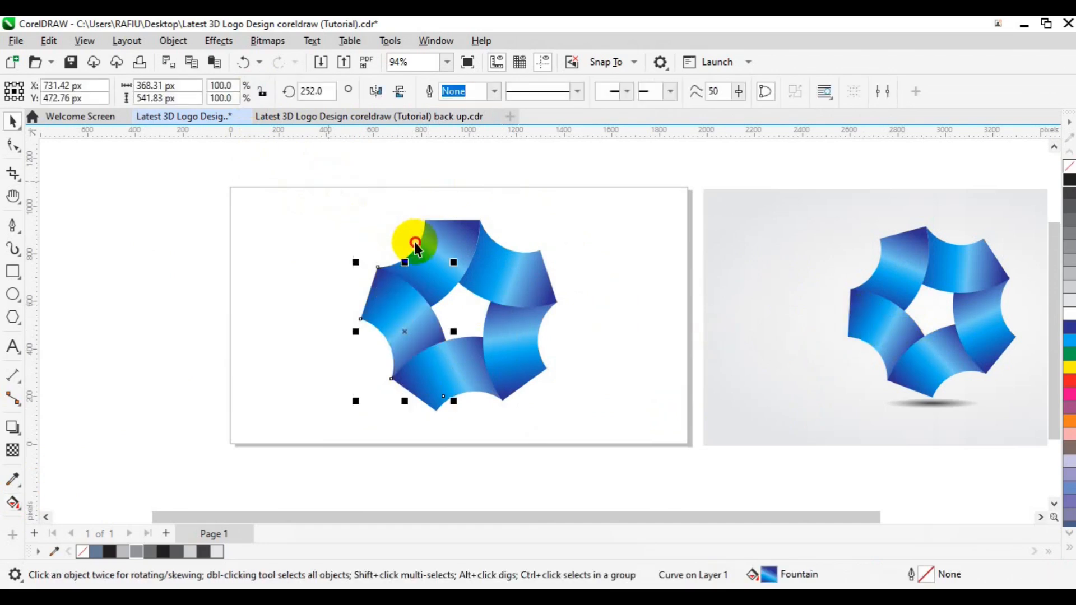
Group the five ring segments and rotate the group by 15 degrees.
left_click_drag(329, 184, 638, 437)
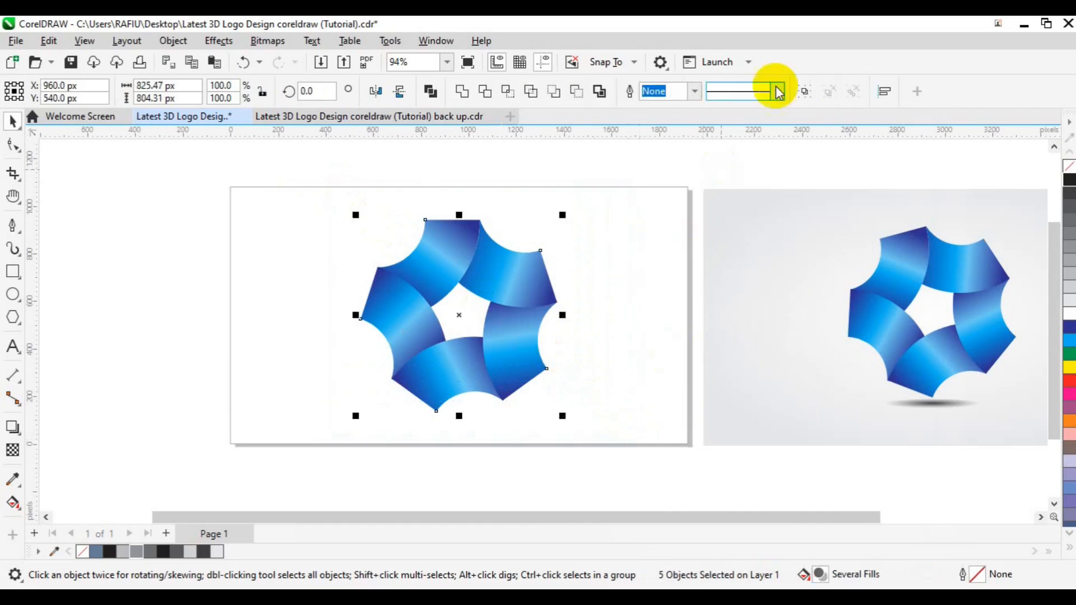
left_click(806, 94)
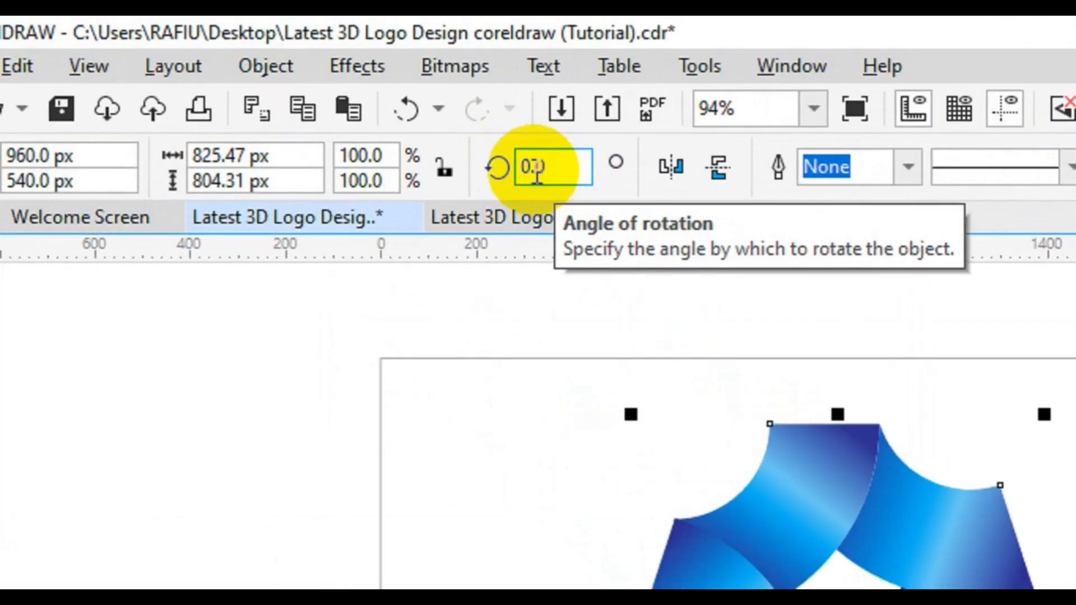
left_click(308, 92)
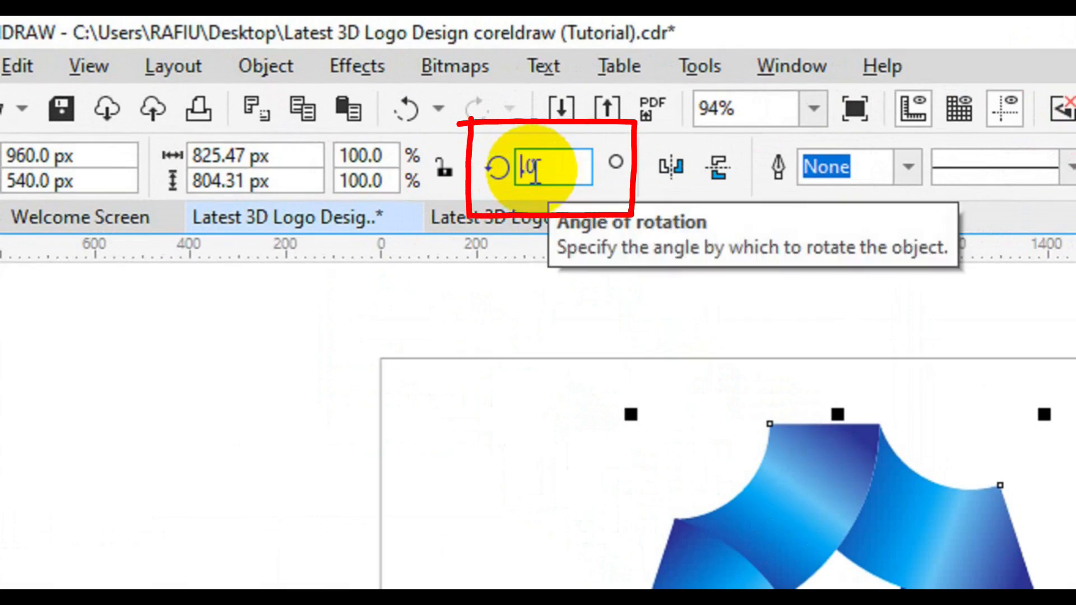
type("13")
key("Return")
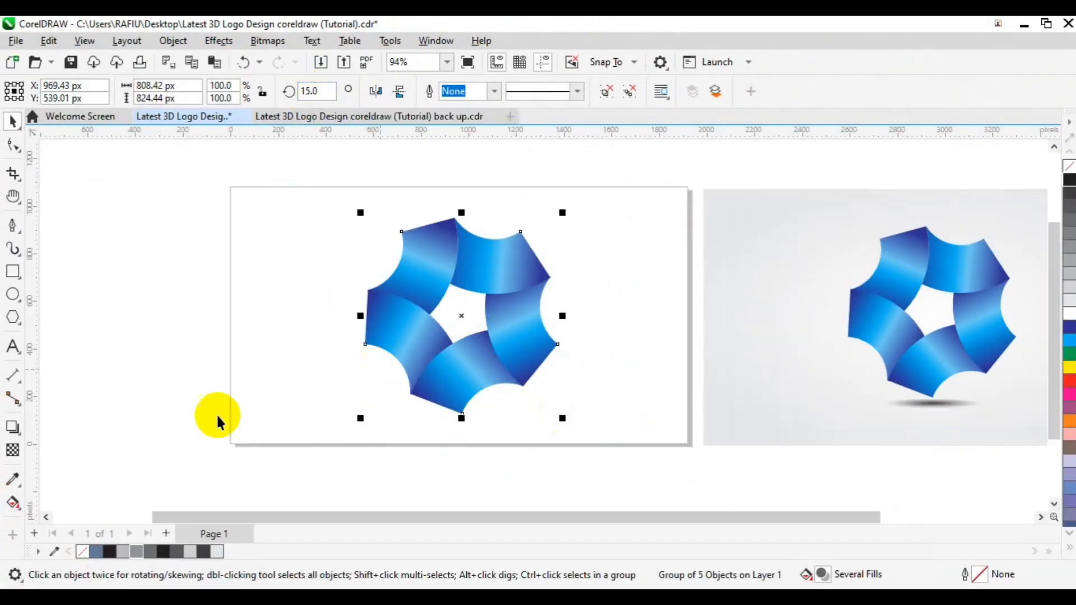
Create a page-sized 1,920 × 1,080 px background rectangle behind the logo and fill it with 10% black.
left_click(13, 272)
double_click(13, 272)
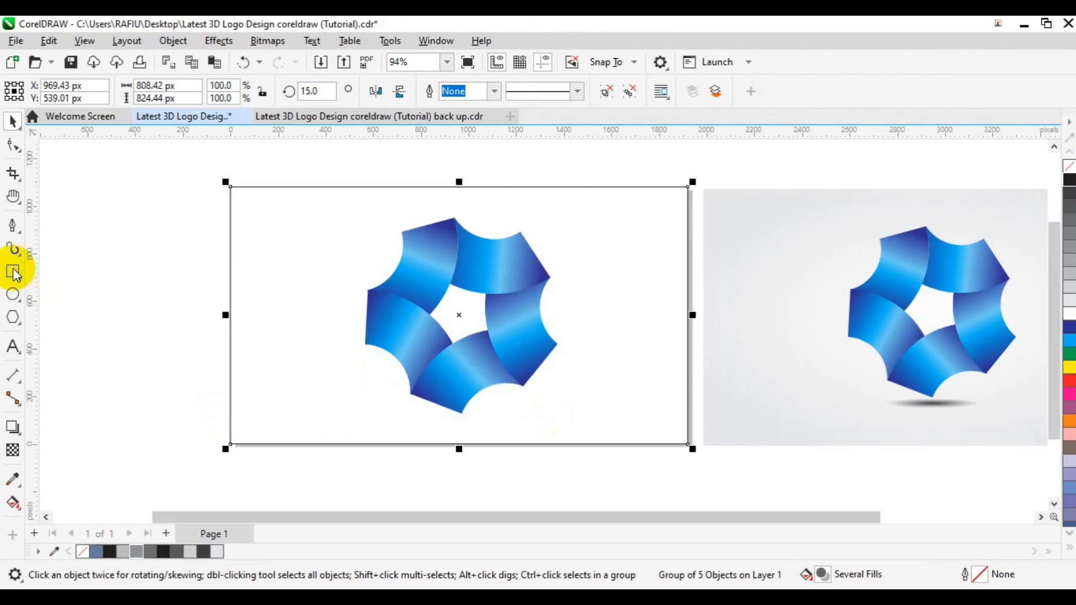
key("space")
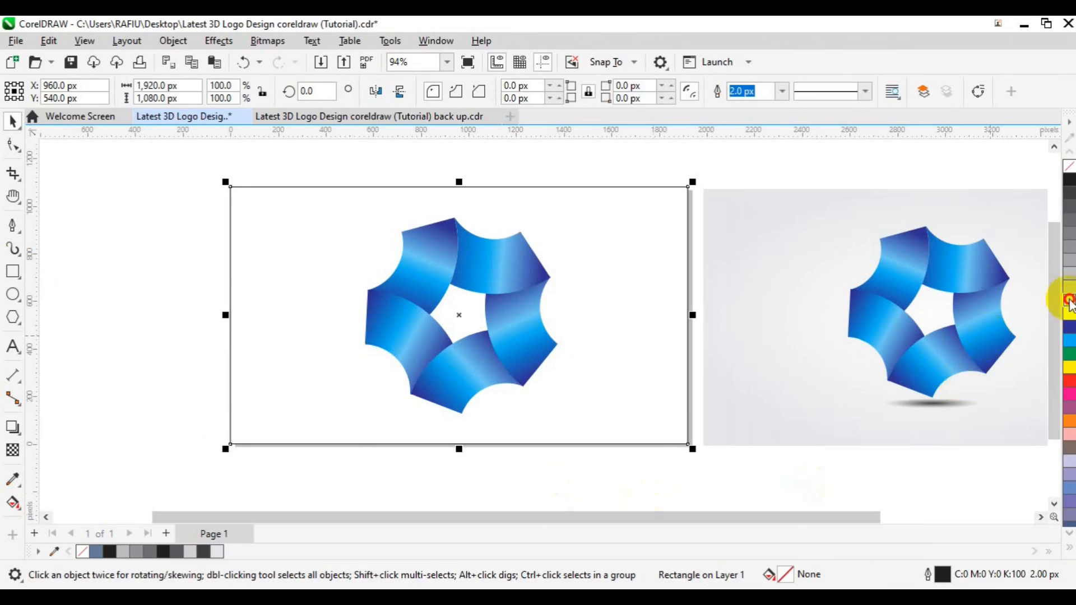
left_click(1070, 302)
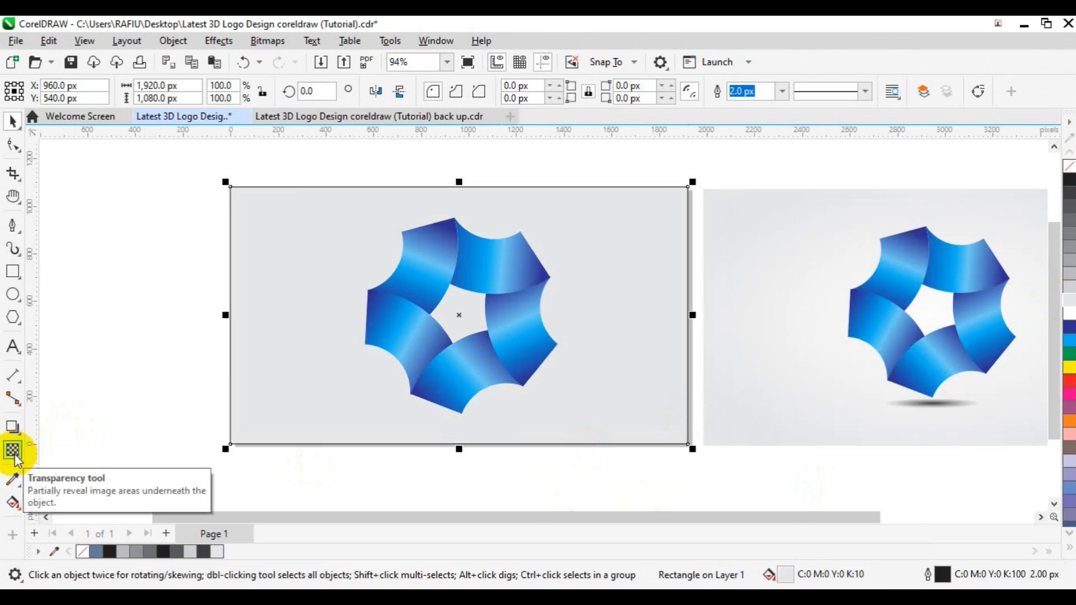
Give the background rectangle an elliptical fountain fill and extend the gradient slightly beyond the page's right edge.
left_click(15, 503)
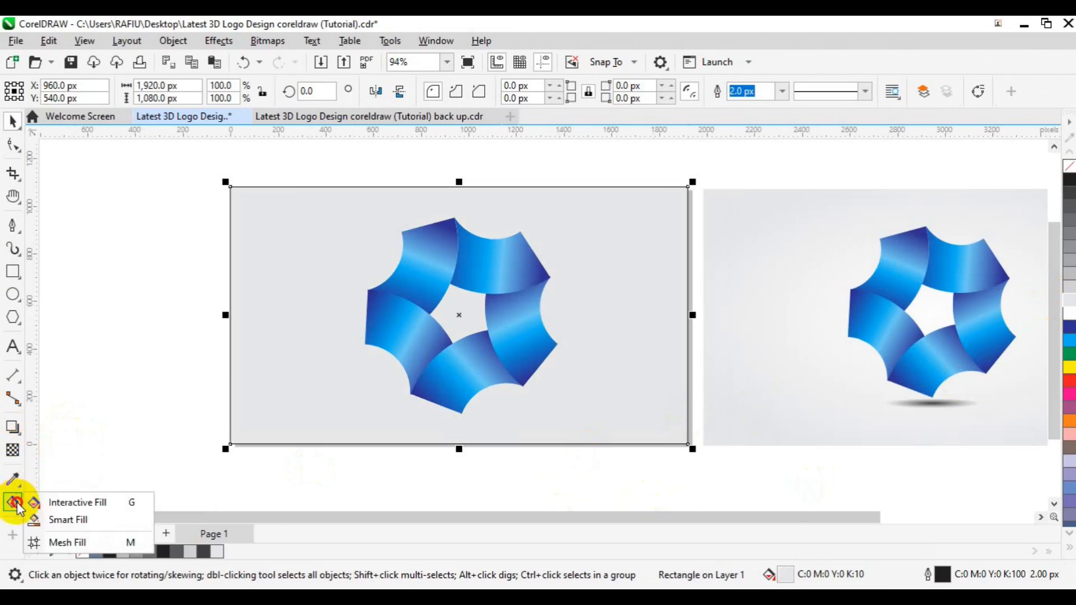
left_click(79, 503)
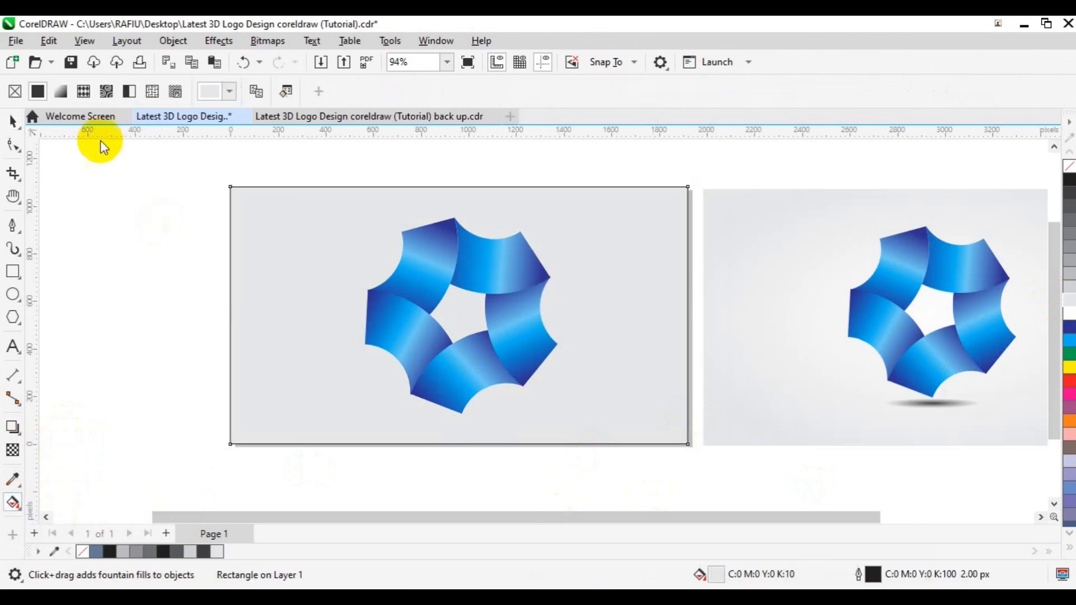
left_click(60, 91)
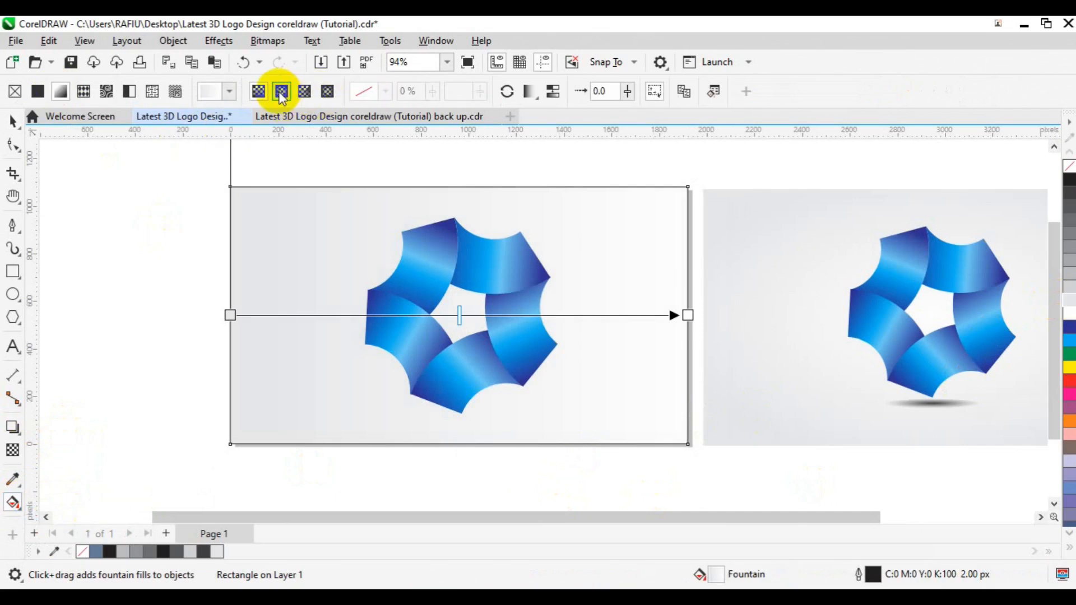
left_click(281, 93)
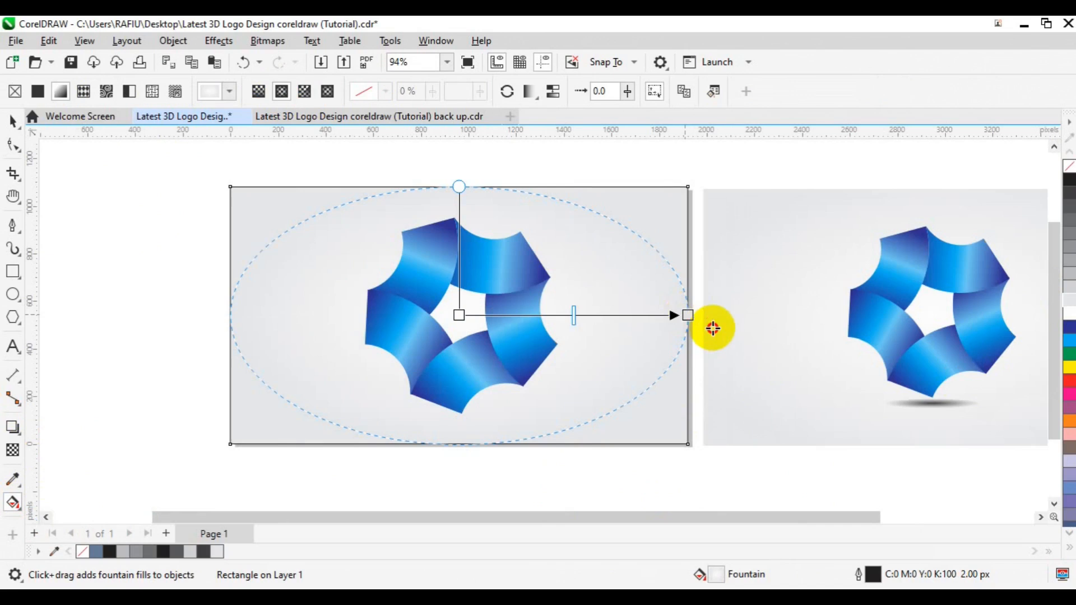
left_click_drag(687, 316, 715, 315)
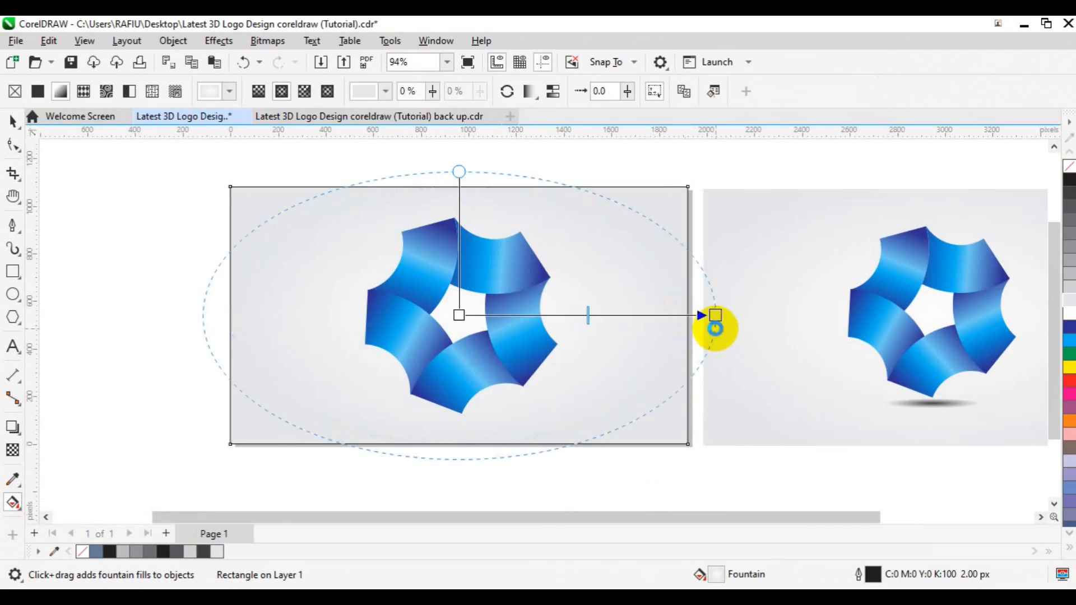
Remove the background rectangle's outline and deselect it.
key("space")
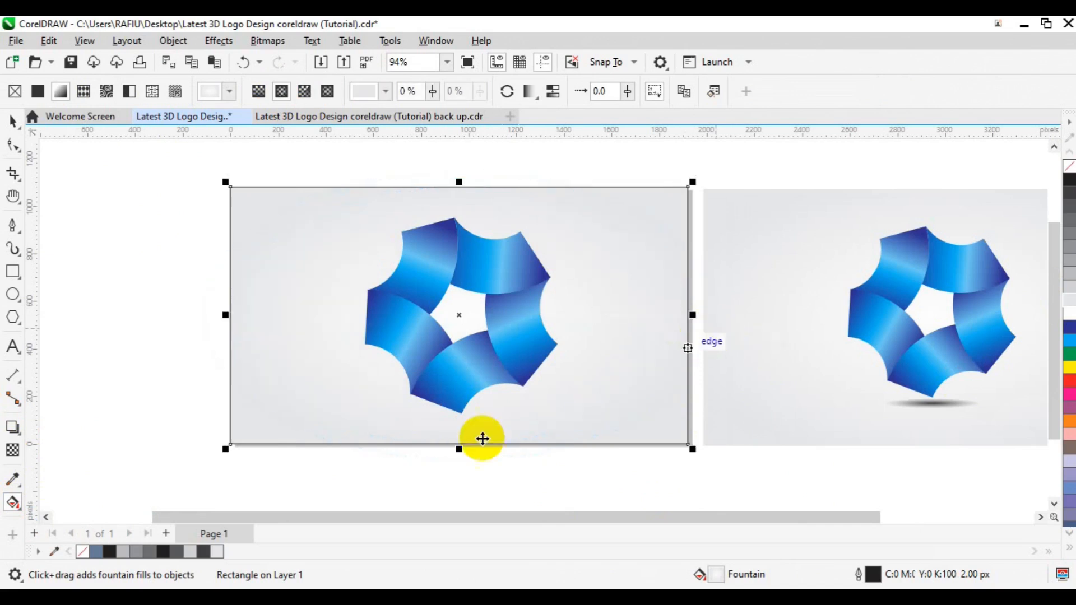
right_click(84, 552)
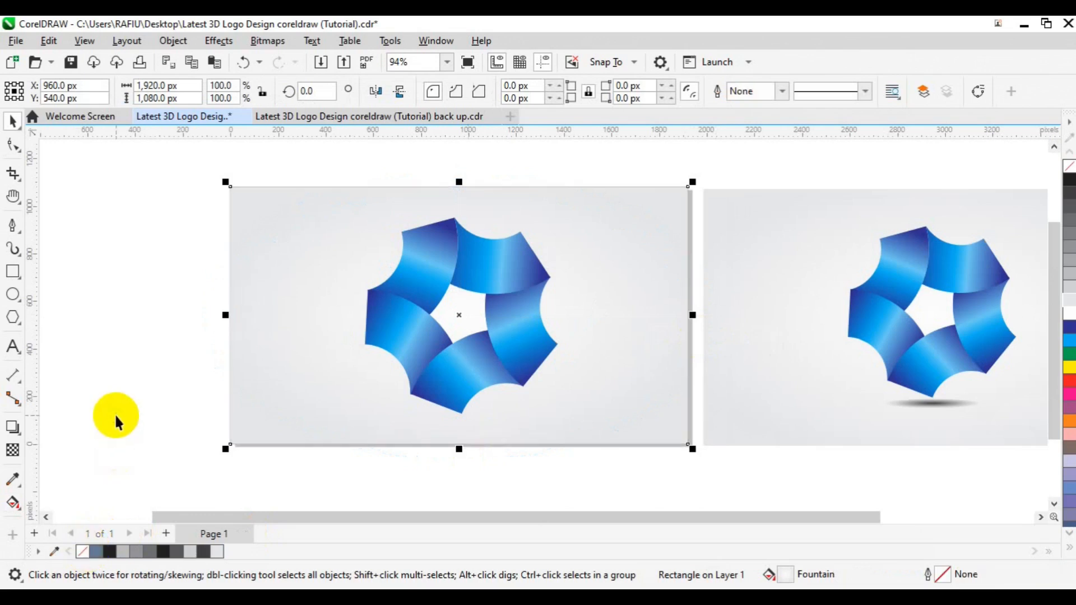
key("Escape")
Draw a flat ellipse about 407 × 56 px just below the logo and fill it with black.
left_click(13, 294)
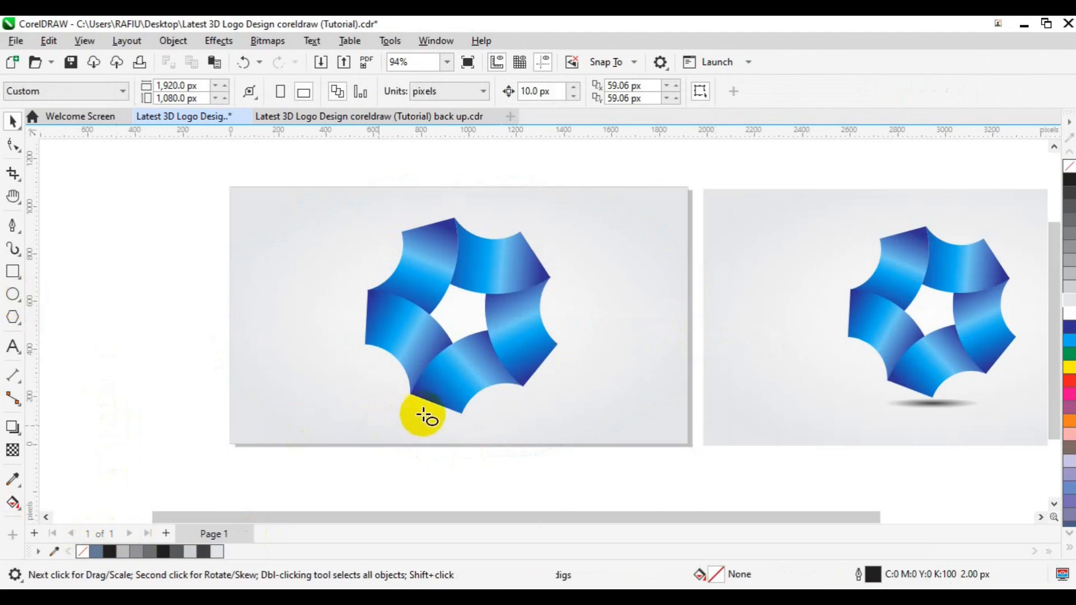
left_click_drag(460, 417, 522, 424)
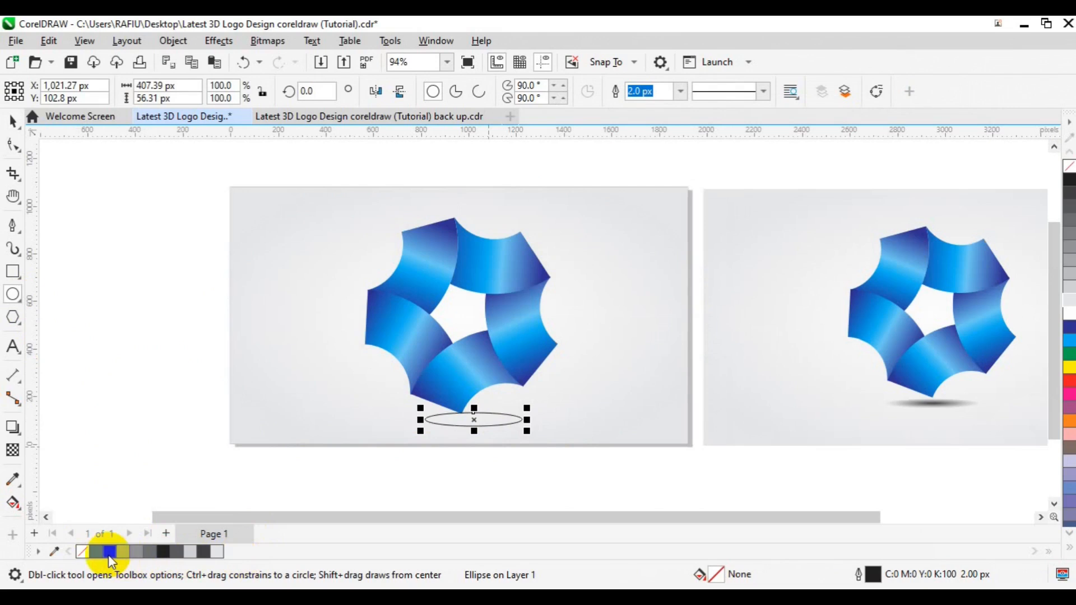
left_click(109, 553)
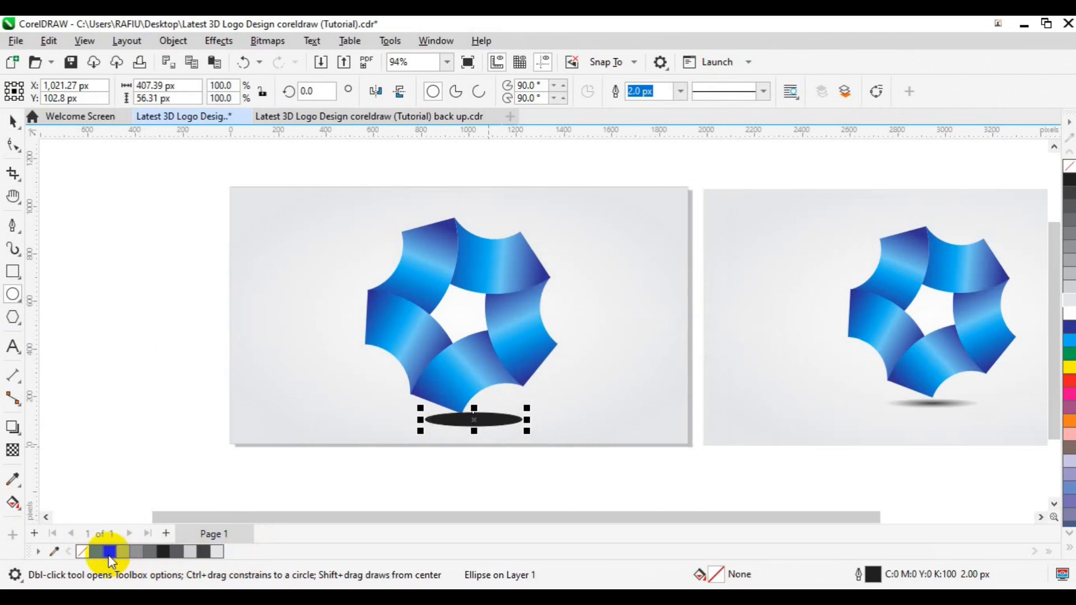
key("space")
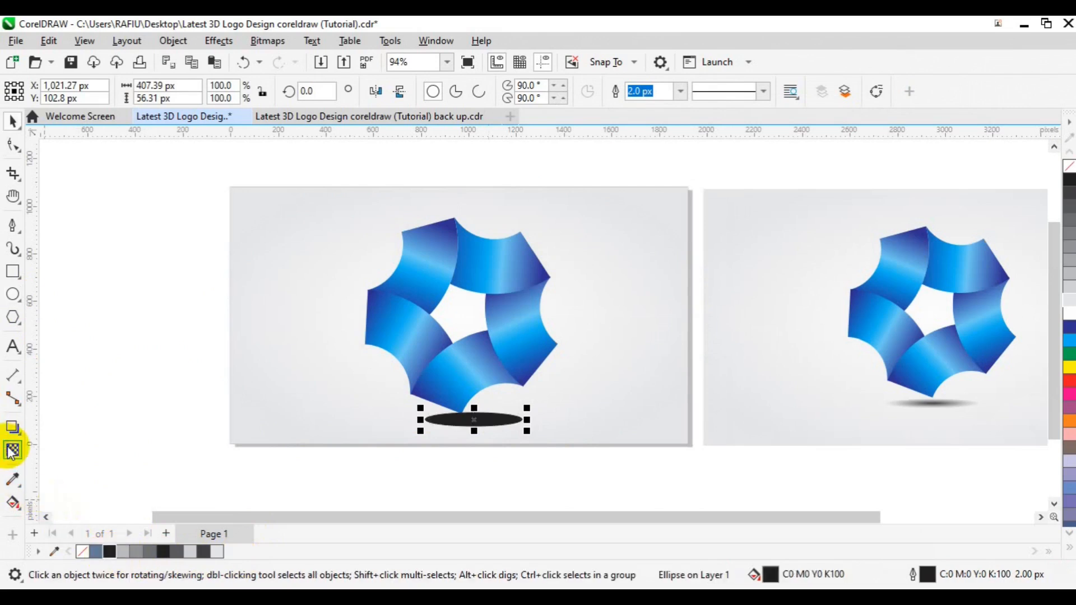
Apply an elliptical fountain transparency to the black ellipse so it fades out like a soft shadow.
left_click(12, 452)
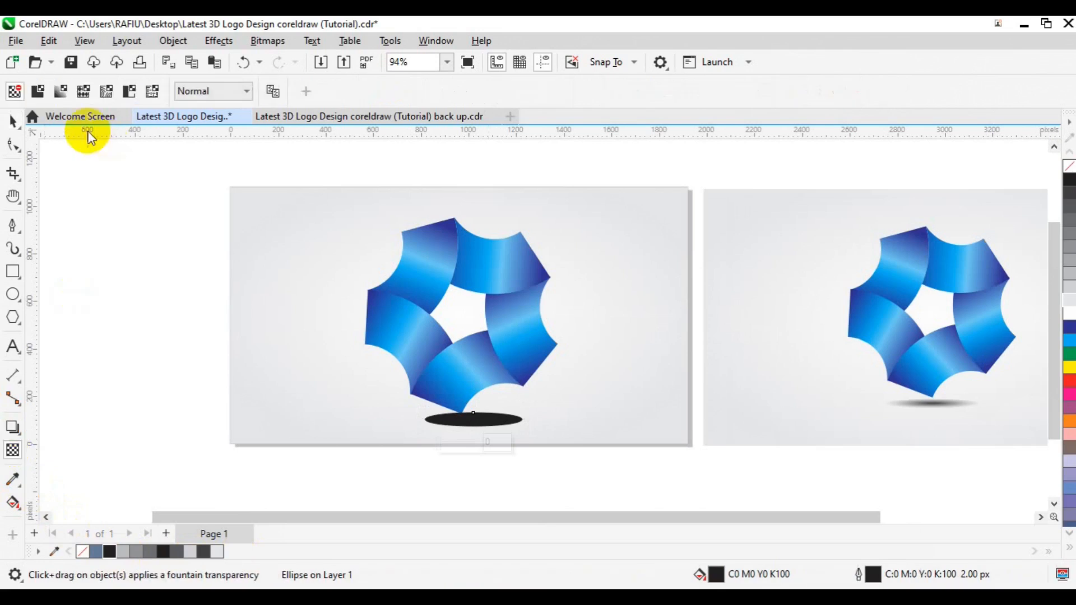
left_click(64, 91)
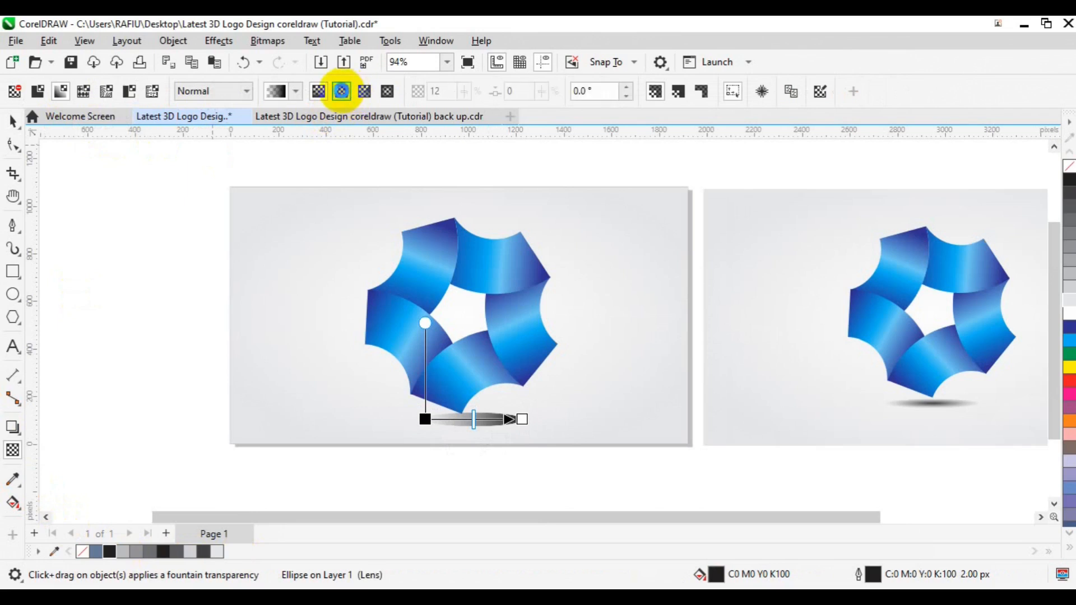
left_click(342, 92)
key("space")
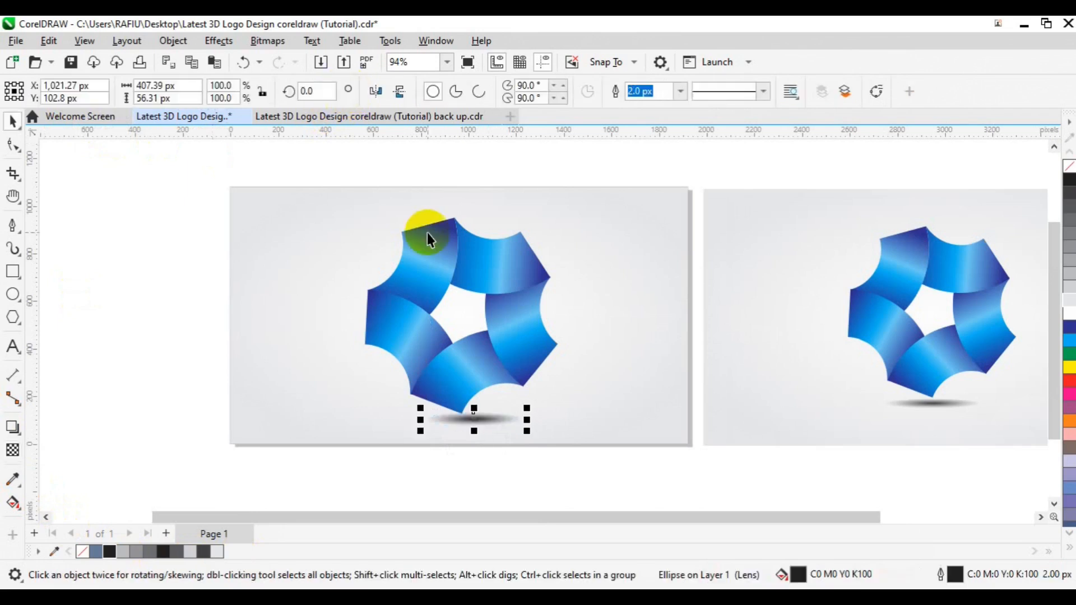
Center the shadow ellipse horizontally under the logo and move the logo up by 10 px.
left_click(427, 281)
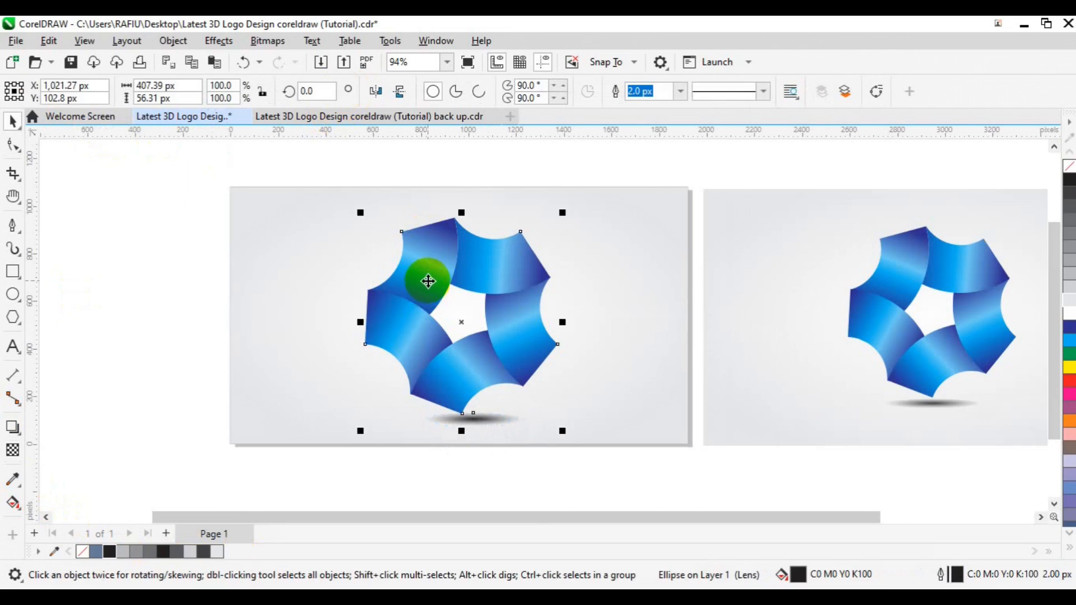
key("c")
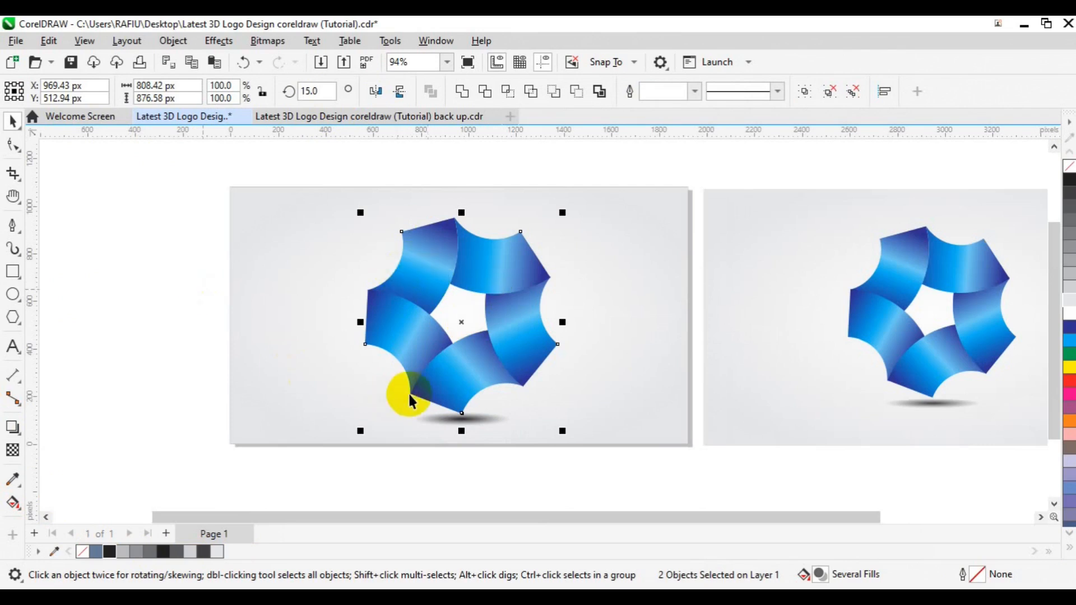
left_click(422, 382)
Group the logo with its shadow and scale the group down to about 73% from its center.
left_click_drag(352, 206, 604, 442)
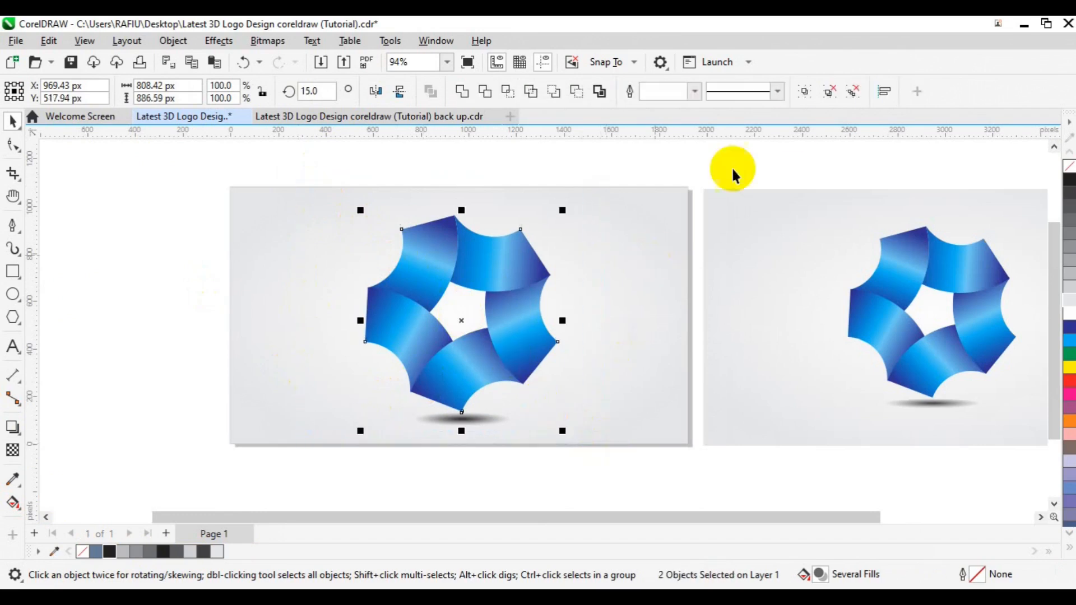
left_click(804, 92)
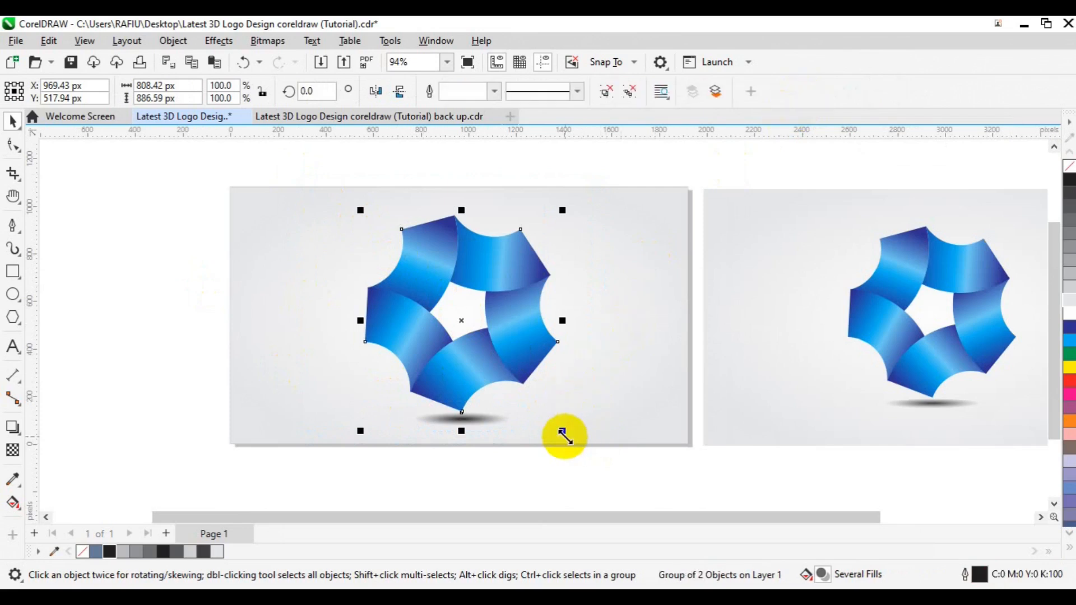
left_click_drag(565, 436, 538, 409)
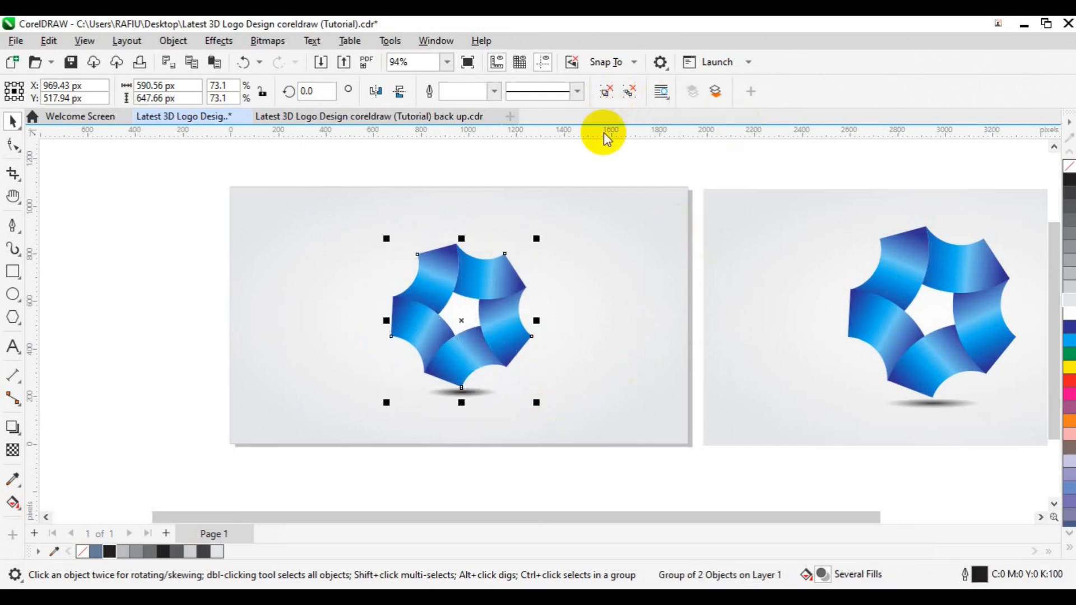
Center the logo group on the page and enlarge it to about 637 × 699 px.
key("p")
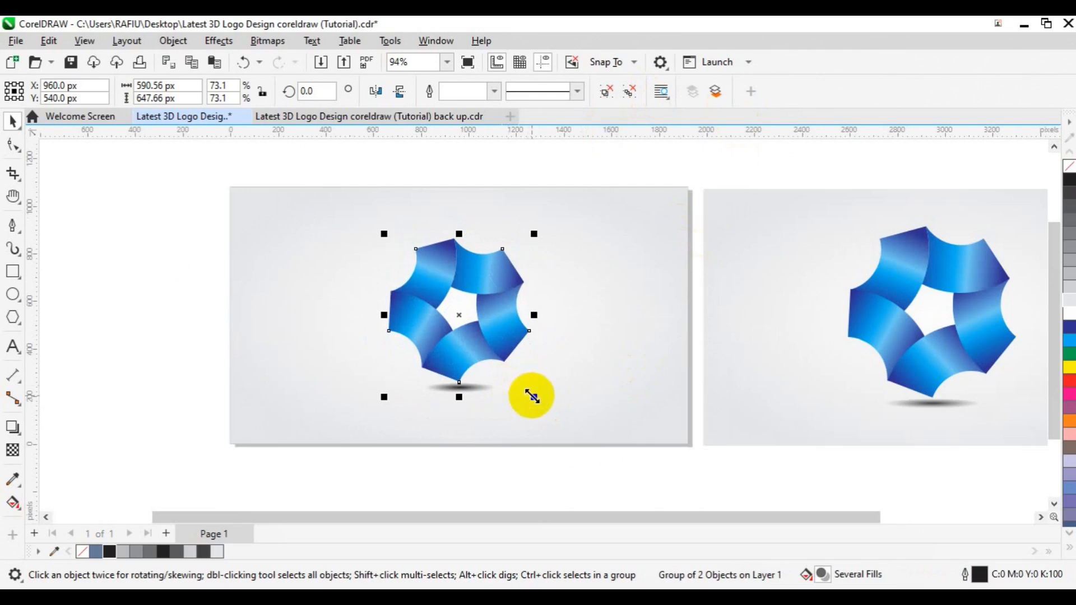
left_click_drag(541, 400, 553, 403)
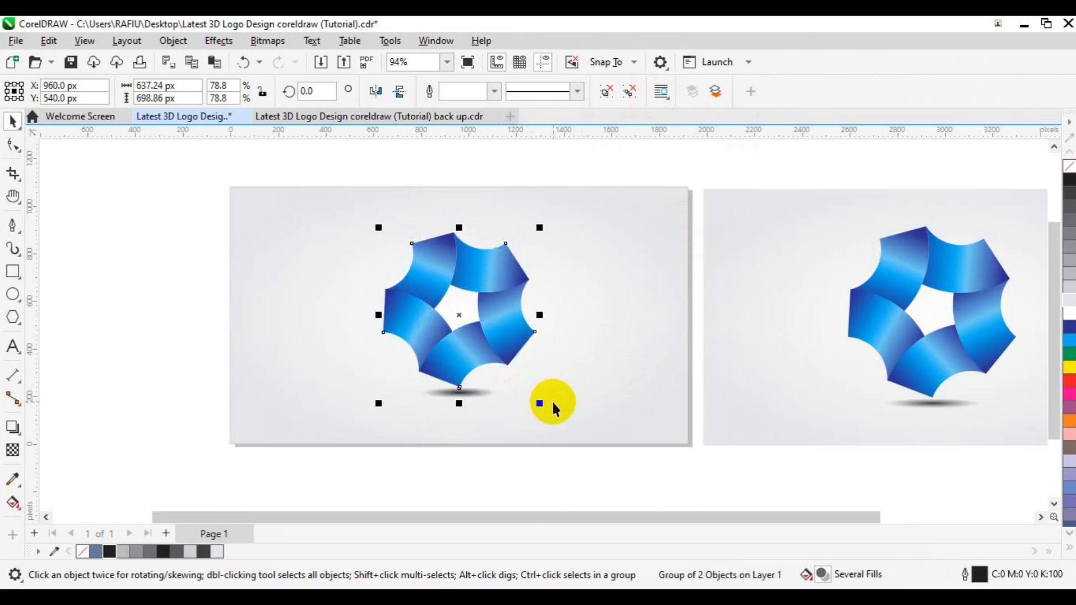